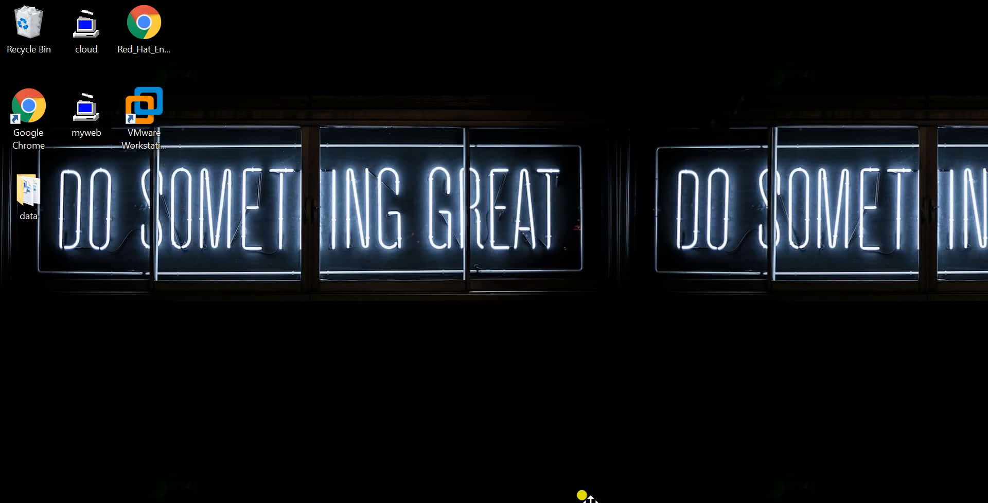
- Switch to VMware Workstation, view its product version and license information, and close that window
{"action": "left_click", "coordinate": [578, 502]}
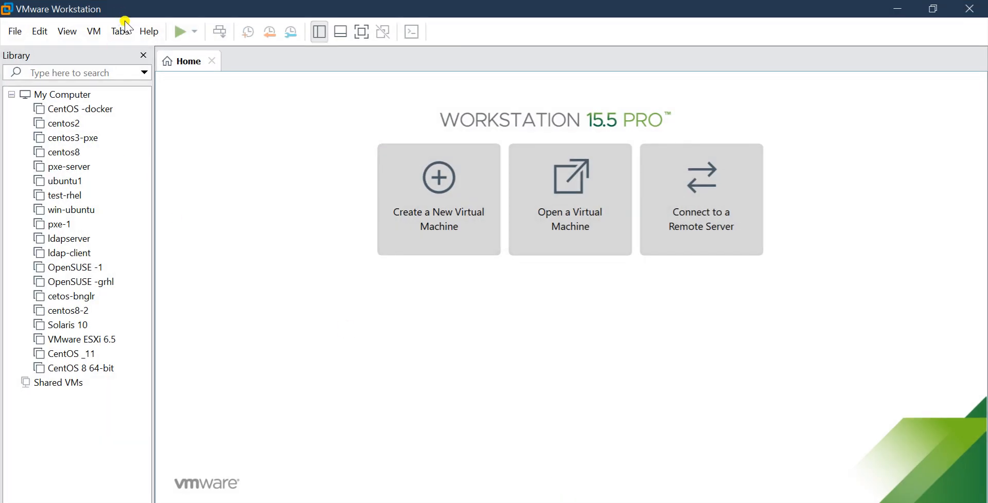
{"action": "left_click", "coordinate": [148, 33]}
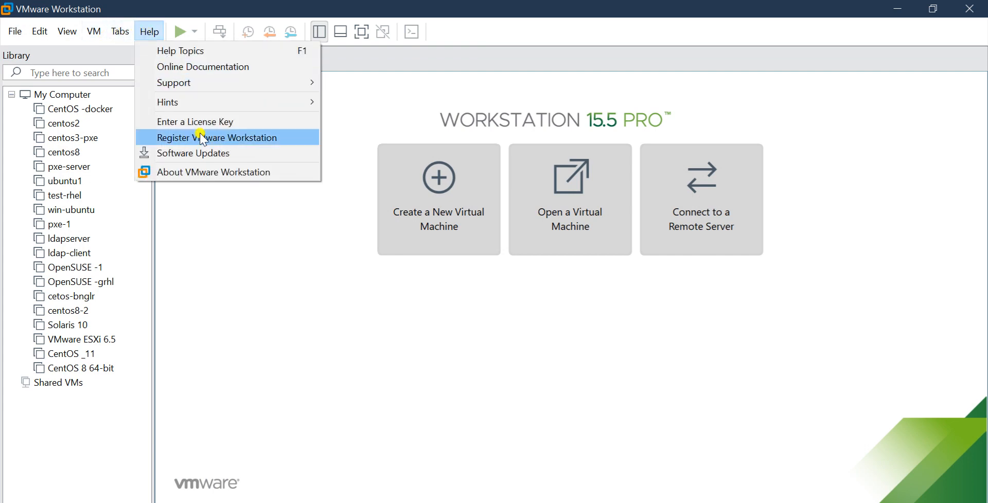
{"action": "left_click", "coordinate": [192, 172]}
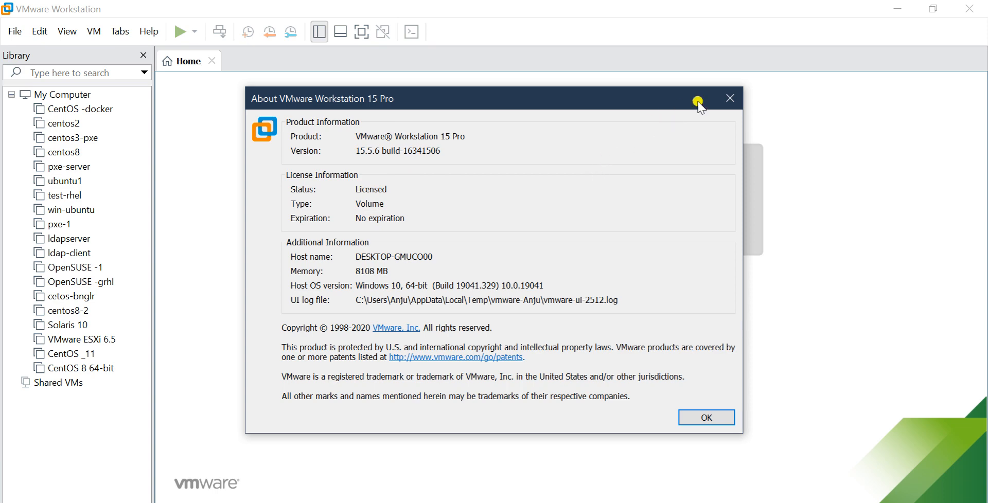
{"action": "left_click", "coordinate": [730, 101]}
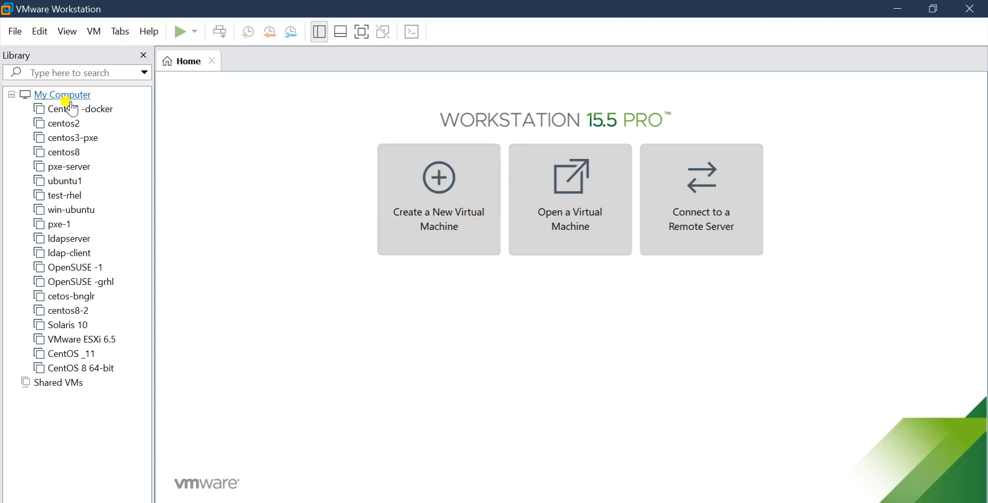
- Start a new virtual machine with the Custom (advanced) configuration and accept Workstation 15.x hardware compatibility
{"action": "left_click", "coordinate": [16, 32]}
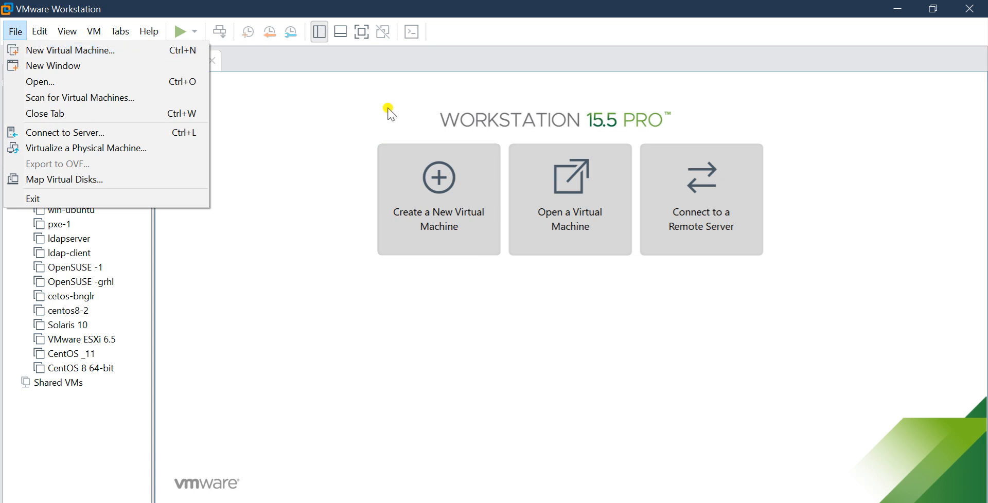
{"action": "left_click", "coordinate": [351, 137]}
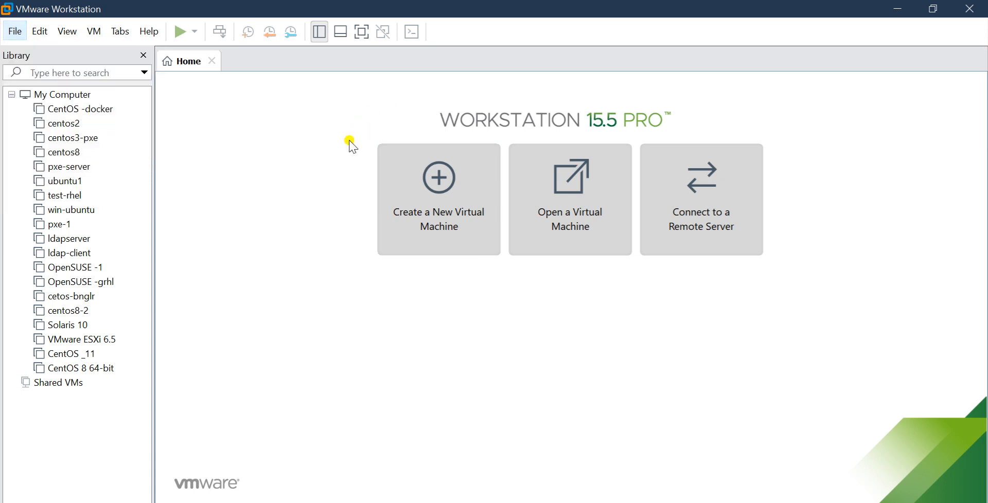
{"action": "left_click", "coordinate": [433, 221]}
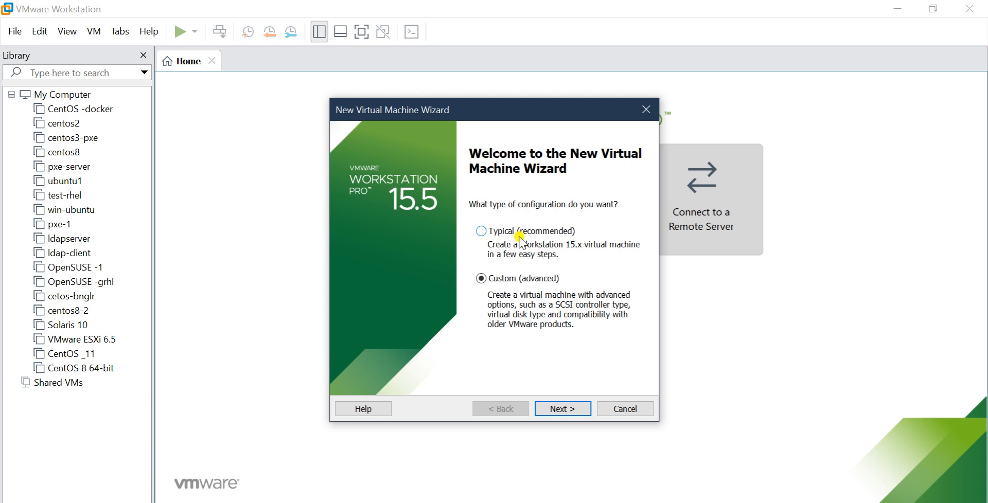
{"action": "left_click", "coordinate": [550, 411]}
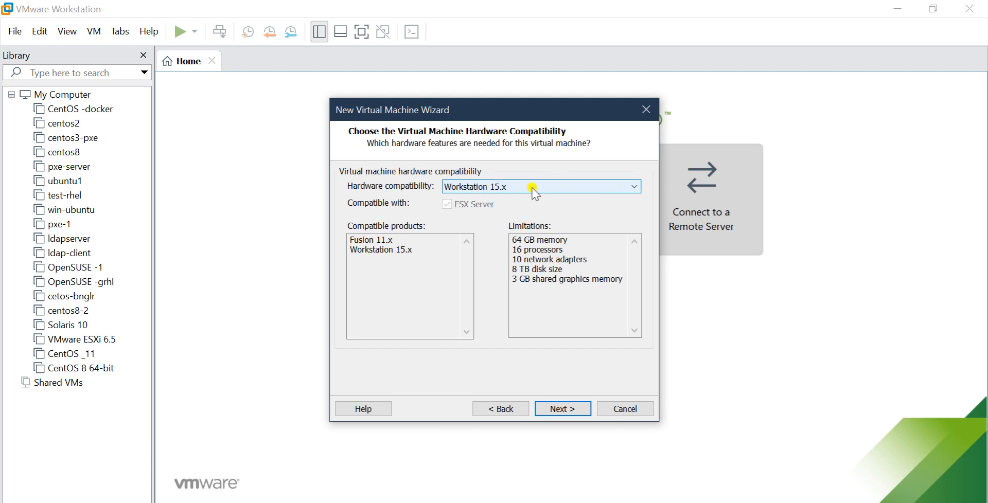
{"action": "left_click", "coordinate": [634, 186]}
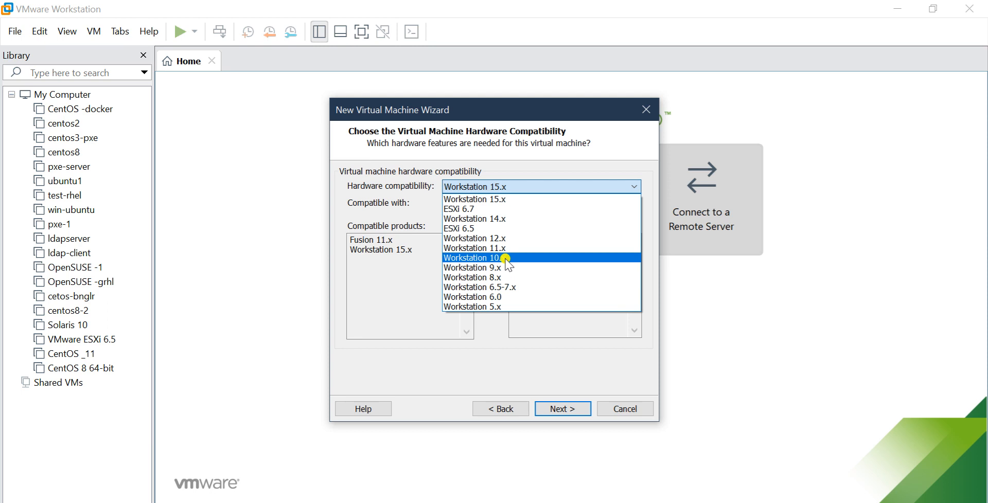
{"action": "left_click", "coordinate": [394, 298]}
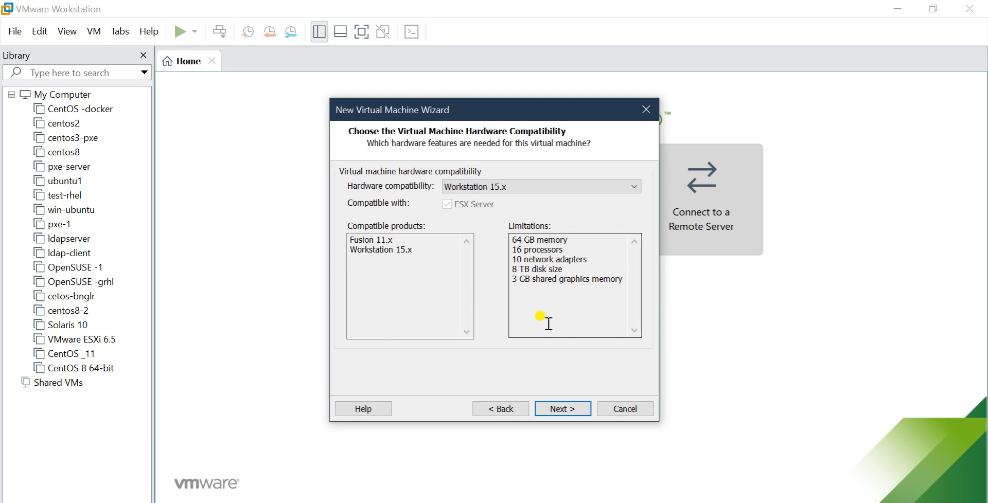
{"action": "left_click", "coordinate": [553, 409]}
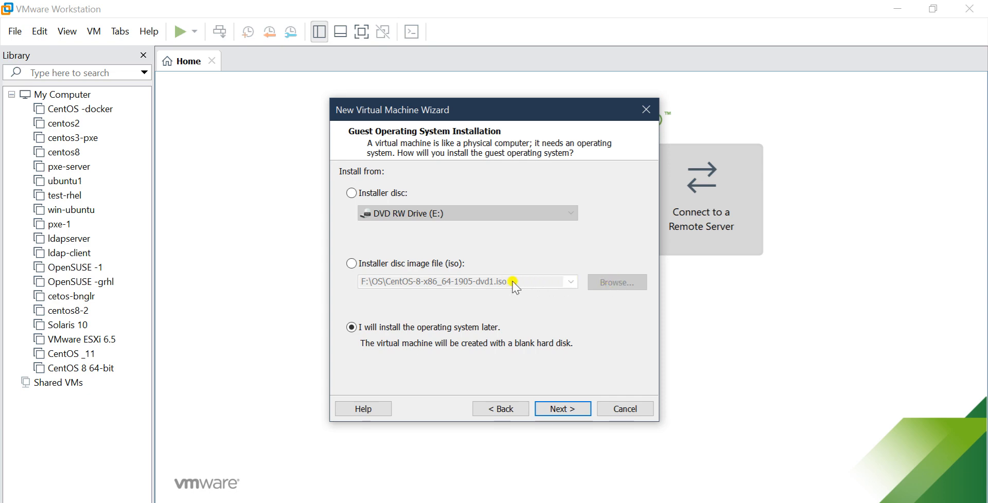
{"action": "left_click", "coordinate": [470, 265]}
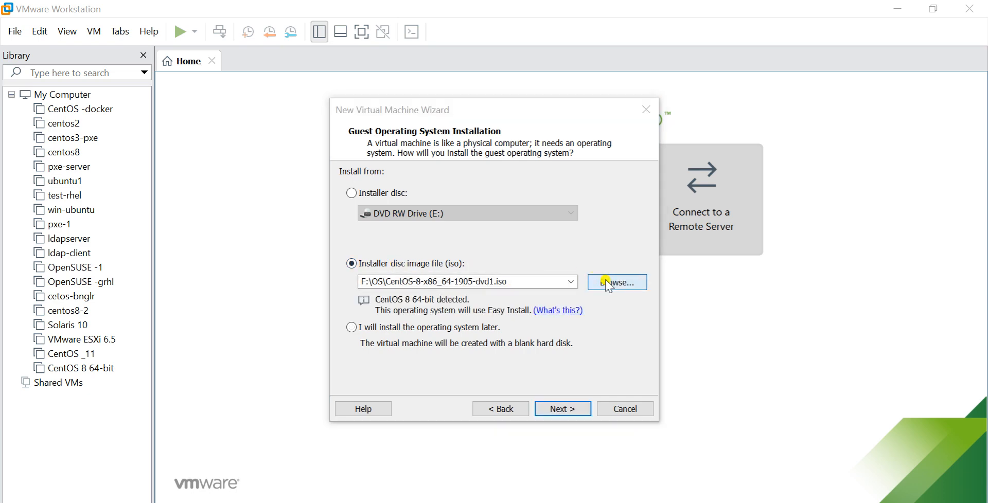
{"action": "left_click", "coordinate": [601, 282]}
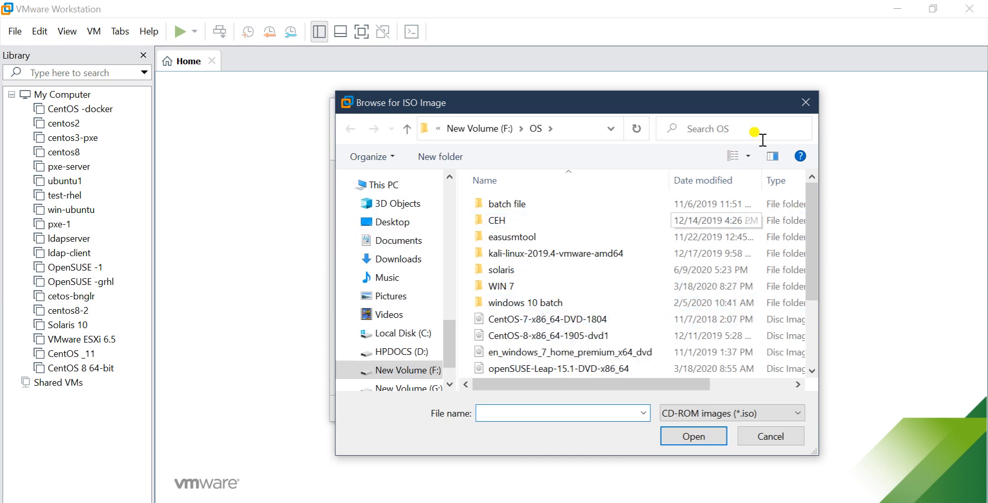
{"action": "left_click", "coordinate": [767, 436]}
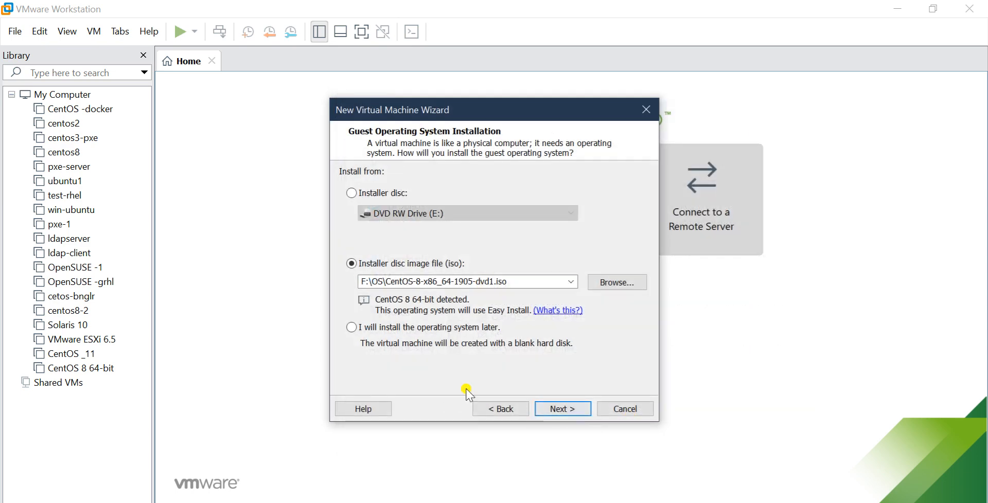
- Choose to install the operating system later, and set the guest operating system to Linux, version CentOS 8 64-bit
{"action": "left_click", "coordinate": [352, 328]}
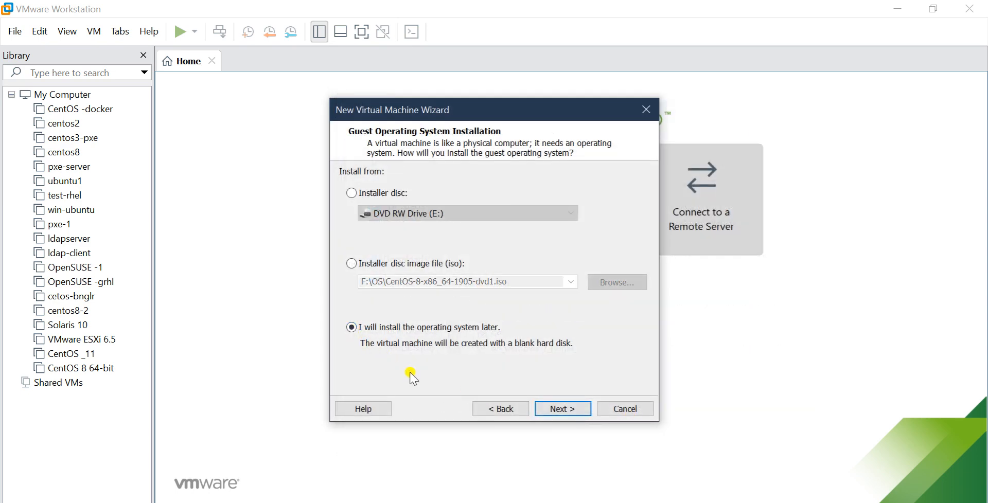
{"action": "left_click", "coordinate": [563, 409]}
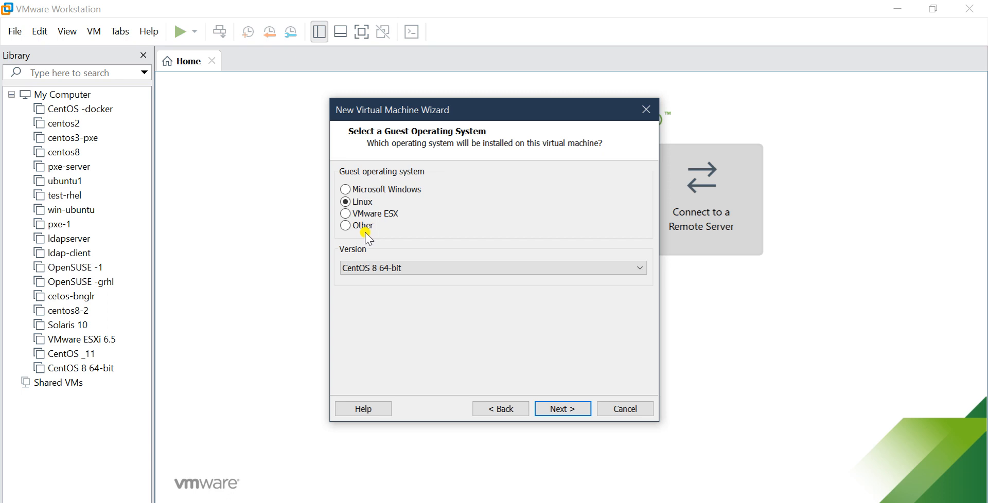
{"action": "left_click", "coordinate": [407, 267]}
{"action": "scroll", "coordinate": [414, 198], "scroll_direction": "up", "scroll_amount": 1}
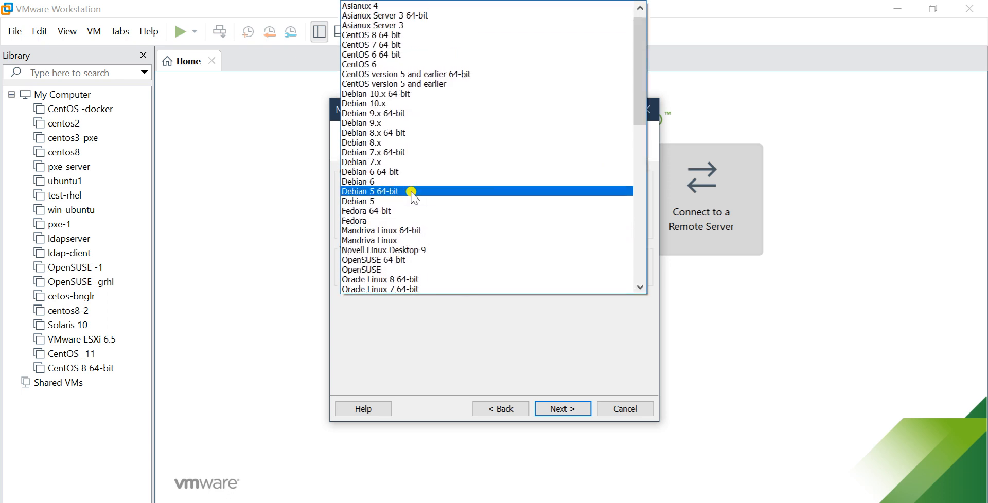
{"action": "scroll", "coordinate": [415, 198], "scroll_direction": "up", "scroll_amount": 1}
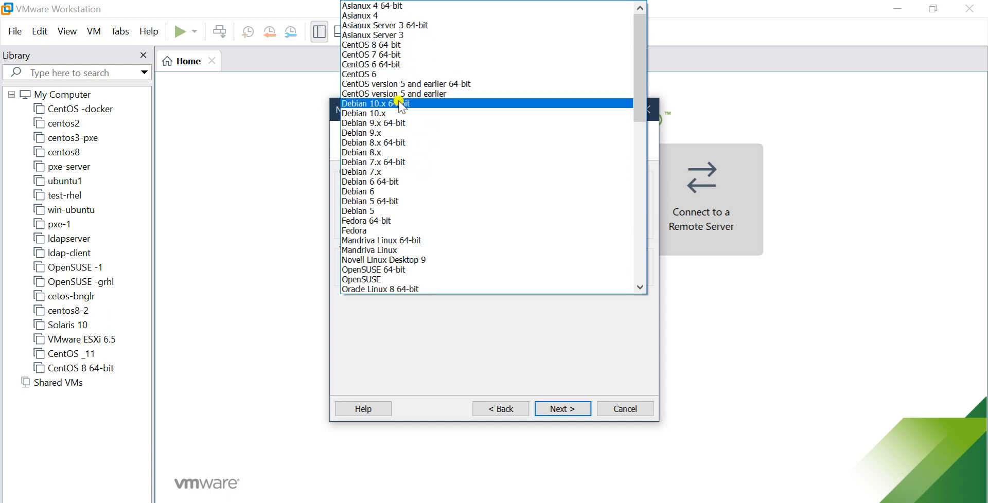
{"action": "scroll", "coordinate": [396, 259], "scroll_direction": "down", "scroll_amount": 1}
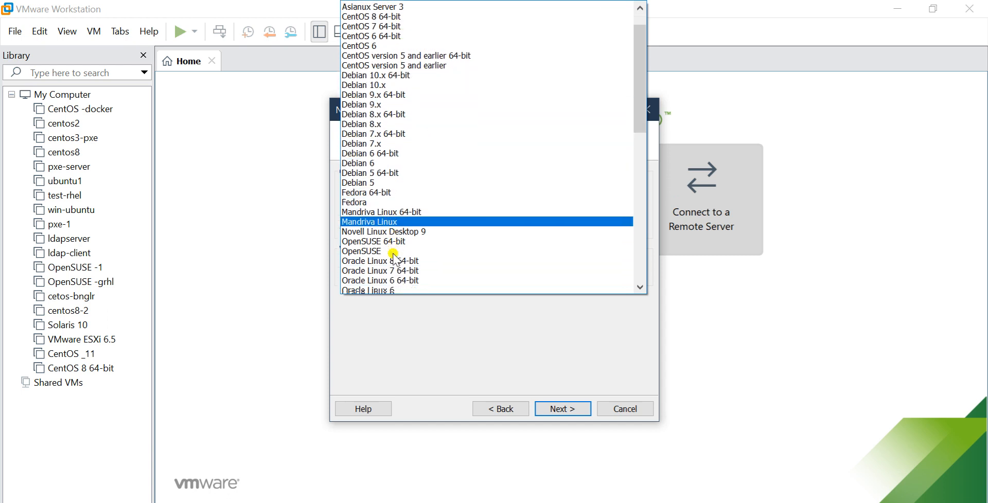
{"action": "scroll", "coordinate": [398, 257], "scroll_direction": "down", "scroll_amount": 2}
{"action": "scroll", "coordinate": [414, 247], "scroll_direction": "up", "scroll_amount": 3}
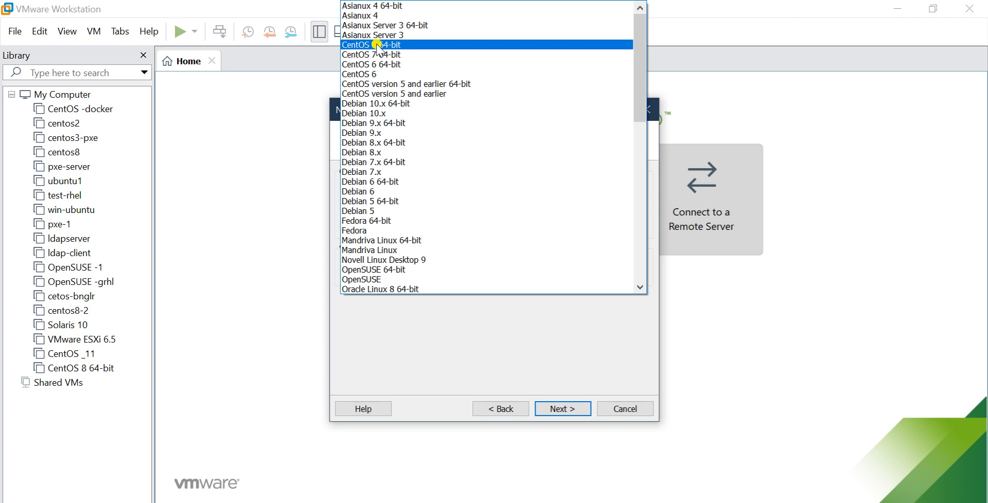
{"action": "left_click", "coordinate": [404, 45]}
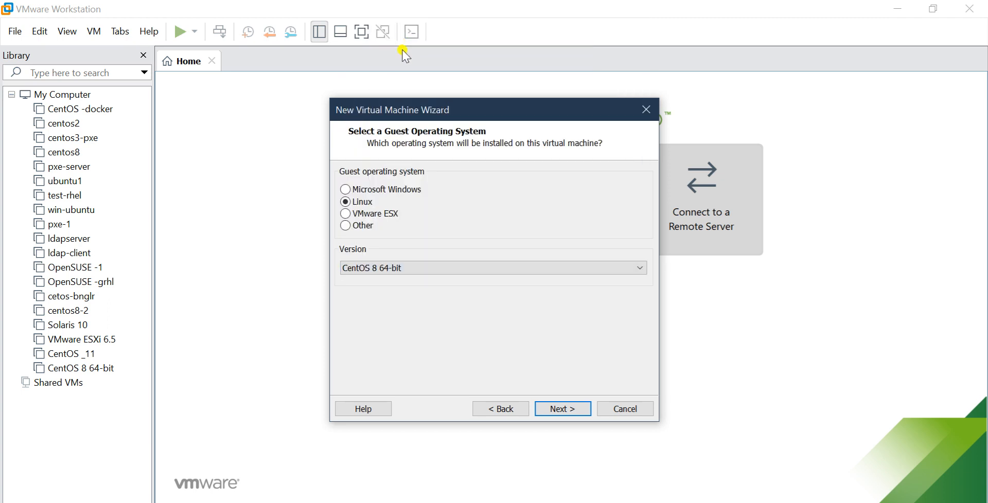
{"action": "left_click", "coordinate": [562, 409]}
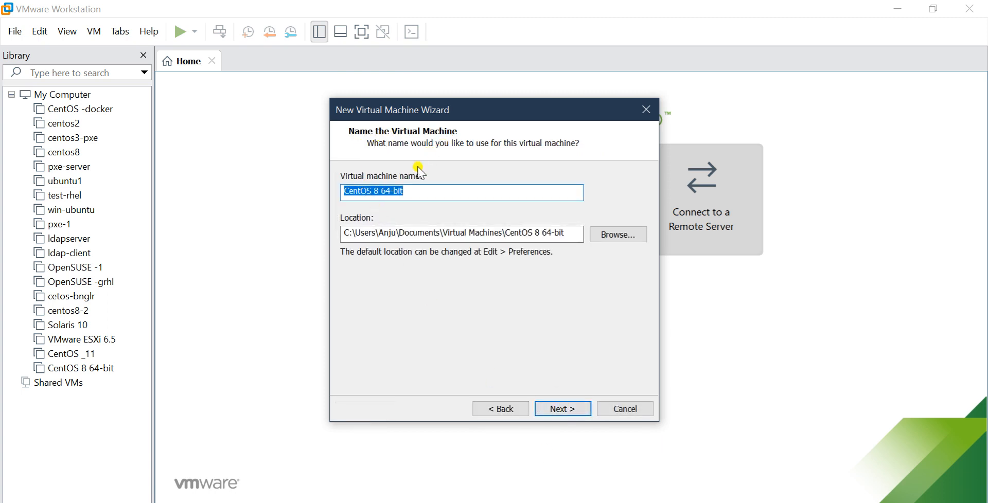
- Name the virtual machine server1 and accept the default storage location
{"action": "left_click", "coordinate": [411, 194]}
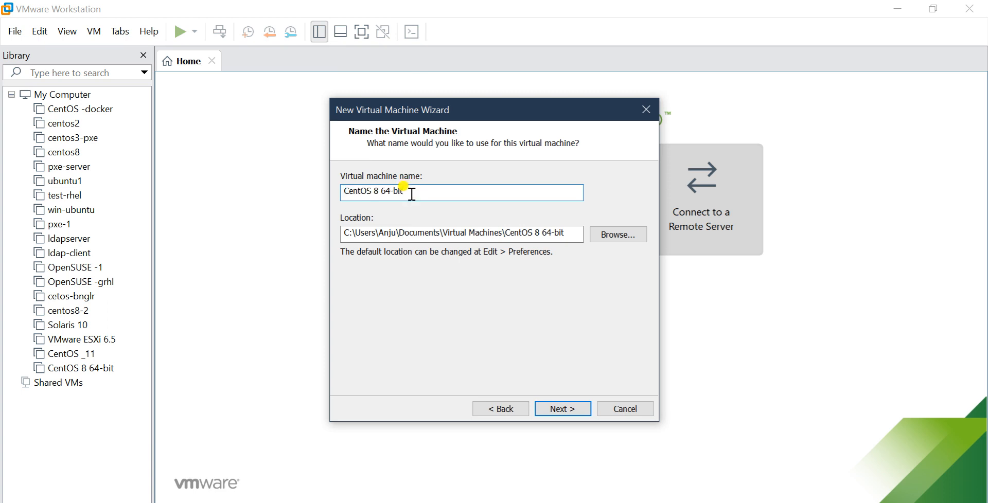
{"action": "key", "text": "BackSpace"}
{"action": "key", "text": "BackSpace"}
{"action": "key", "text": "BackSpace"}
{"action": "key", "text": "BackSpace"}
{"action": "key", "text": "BackSpace"}
{"action": "key", "text": "BackSpace"}
{"action": "key", "text": "BackSpace"}
{"action": "key", "text": "BackSpace"}
{"action": "key", "text": "BackSpace"}
{"action": "key", "text": "BackSpace"}
{"action": "key", "text": "BackSpace"}
{"action": "key", "text": "BackSpace"}
{"action": "key", "text": "BackSpace"}
{"action": "key", "text": "BackSpace"}
{"action": "key", "text": "BackSpace"}
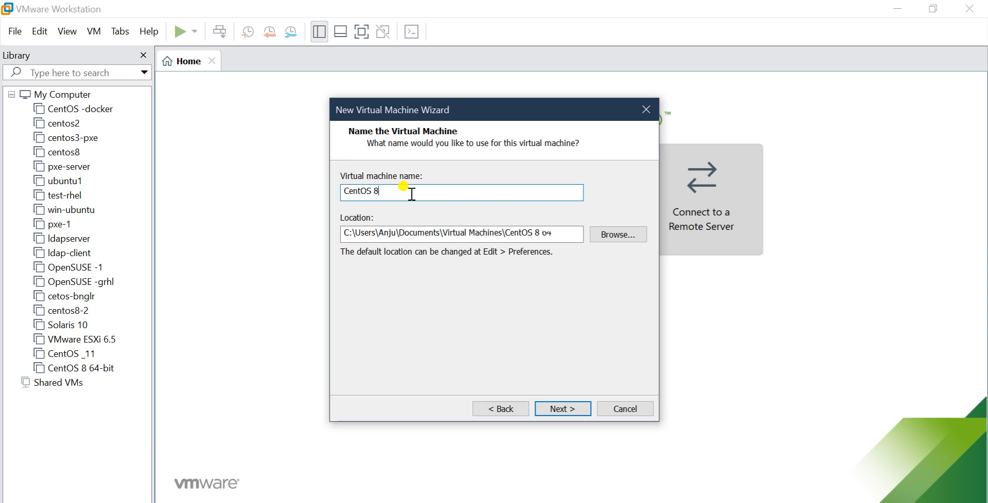
{"action": "type", "text": "server1"}
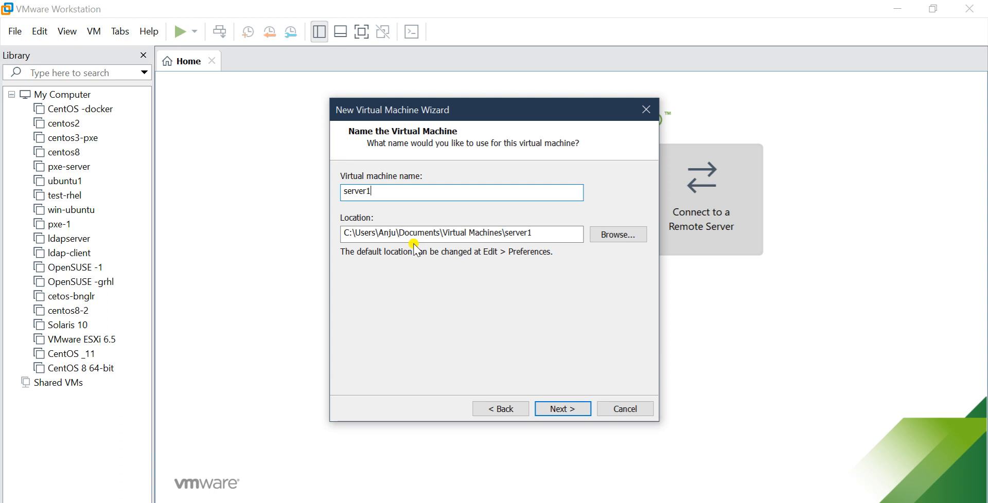
{"action": "left_click", "coordinate": [550, 409]}
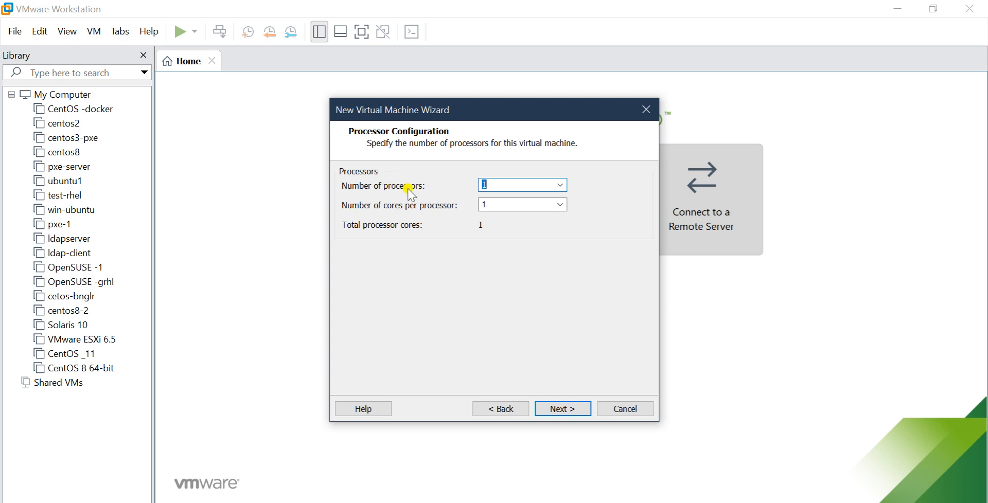
- Configure one processor with one core for the virtual machine and allocate 4096 MB of memory
{"action": "left_click", "coordinate": [556, 191]}
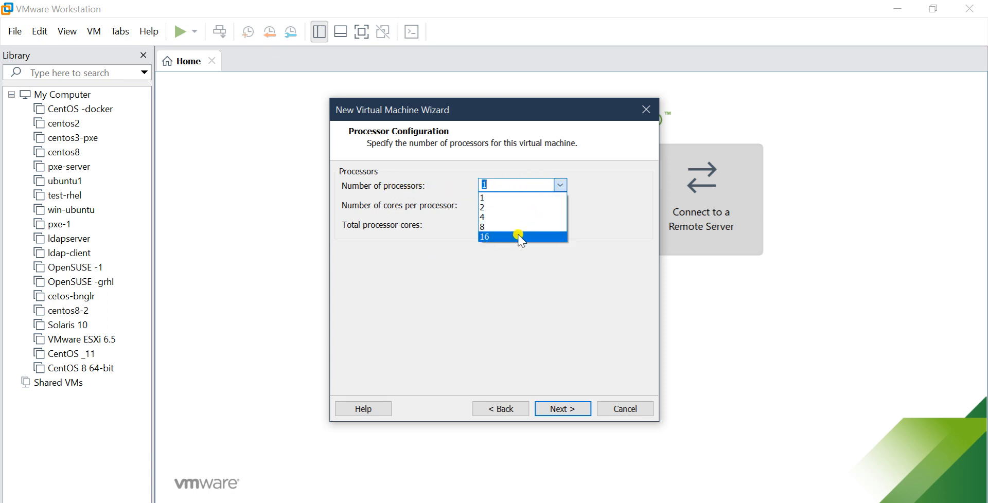
{"action": "left_click", "coordinate": [494, 282]}
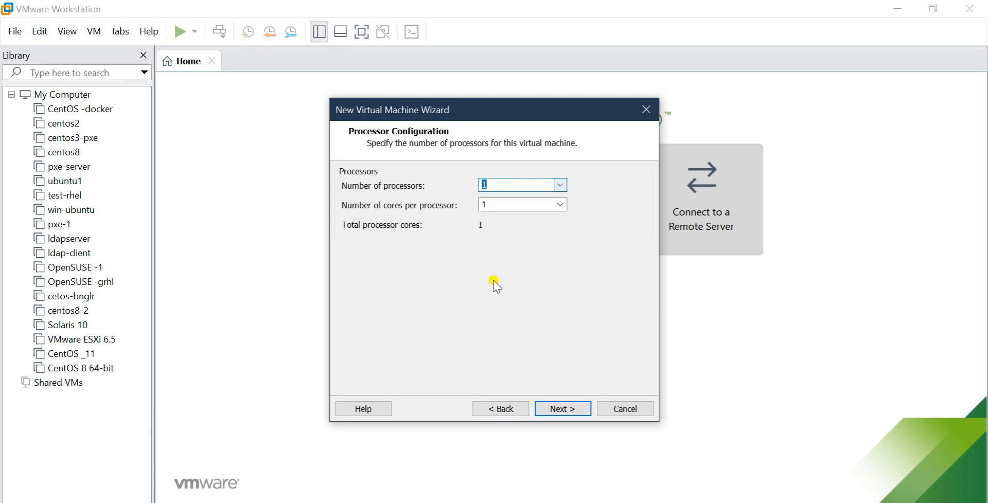
{"action": "left_click", "coordinate": [540, 205]}
{"action": "left_click", "coordinate": [559, 204]}
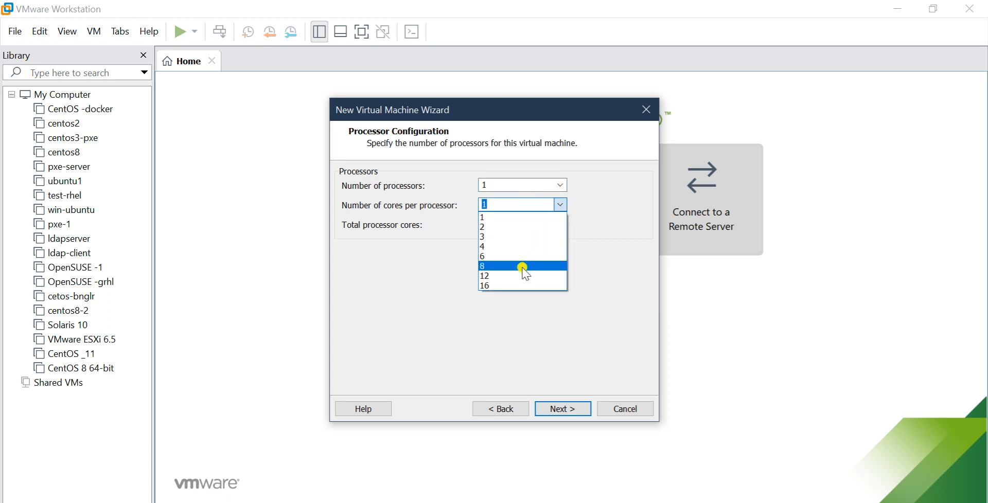
{"action": "left_click", "coordinate": [505, 186]}
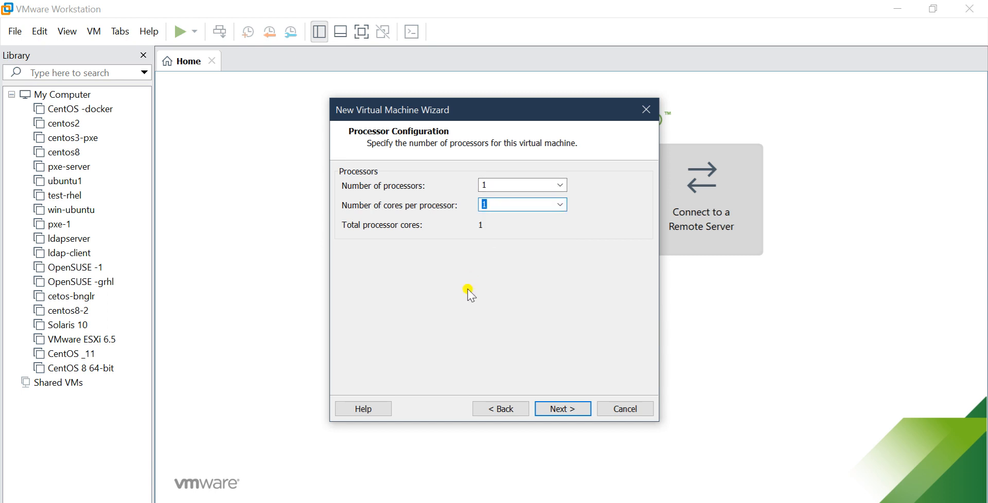
{"action": "left_click", "coordinate": [565, 409]}
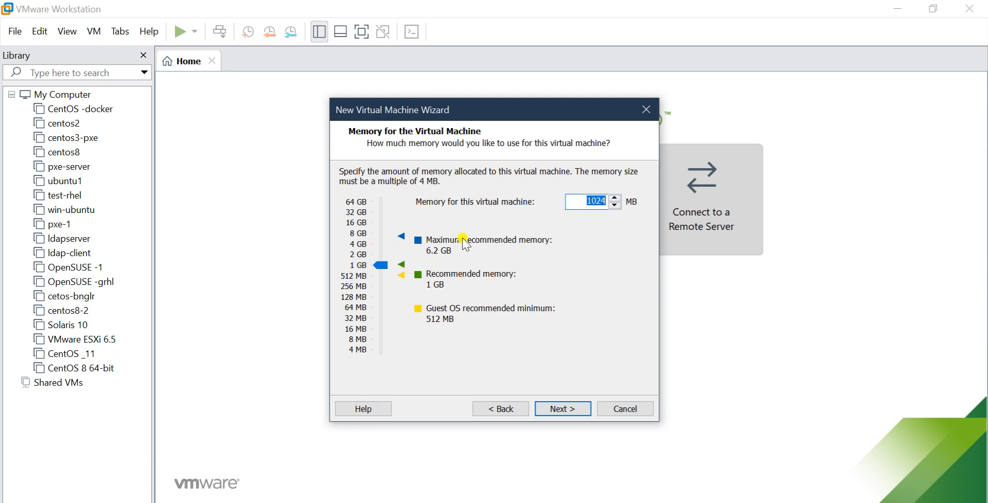
{"action": "left_click_drag", "start_coordinate": [380, 265], "coordinate": [381, 243]}
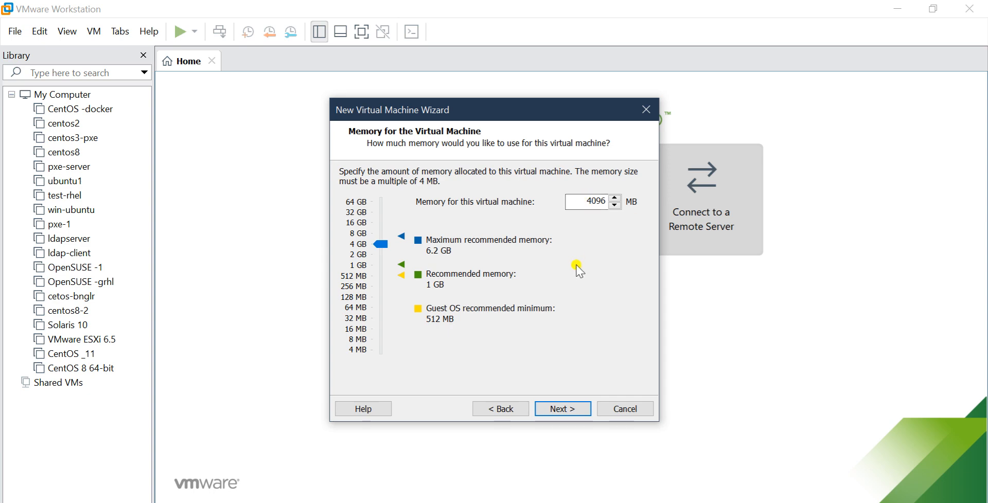
{"action": "left_click", "coordinate": [561, 410]}
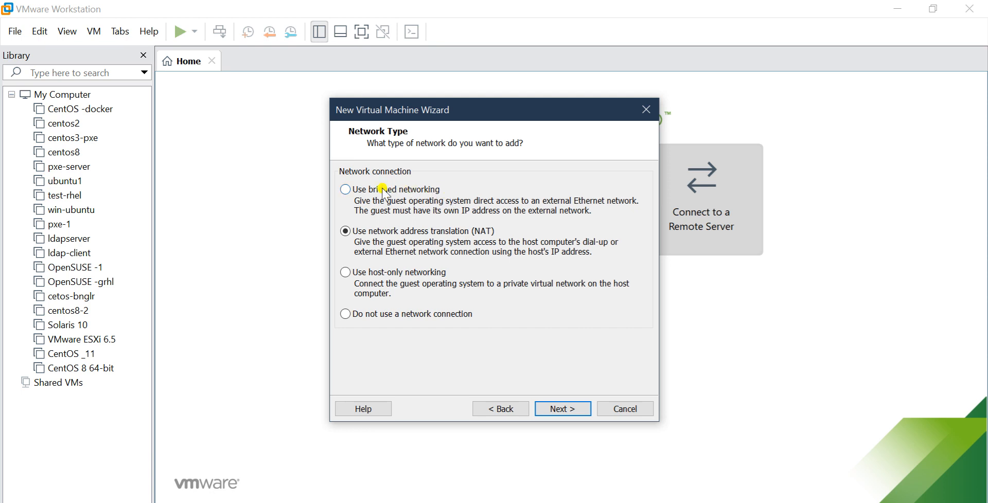
- Select bridged networking for the virtual machine and accept the recommended LSI Logic SCSI controller
{"action": "left_click", "coordinate": [345, 192]}
{"action": "left_click", "coordinate": [559, 410]}
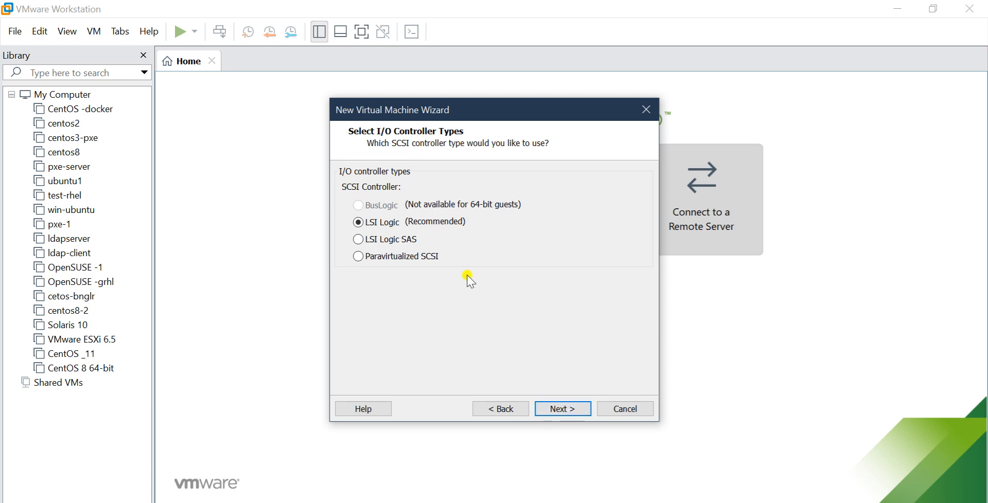
{"action": "left_click", "coordinate": [565, 405]}
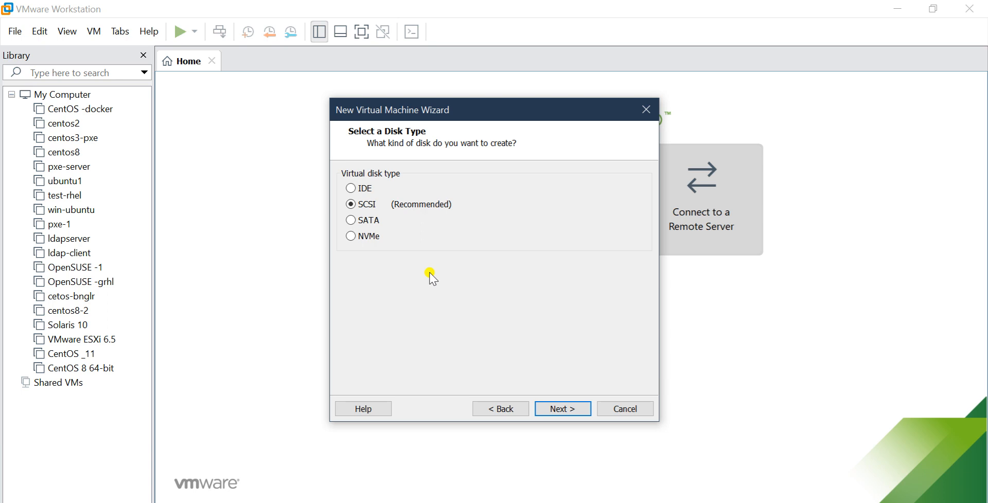
- Create a new 20 GB SCSI virtual disk split into multiple files, stored as server1.vmdk
{"action": "left_click", "coordinate": [562, 409]}
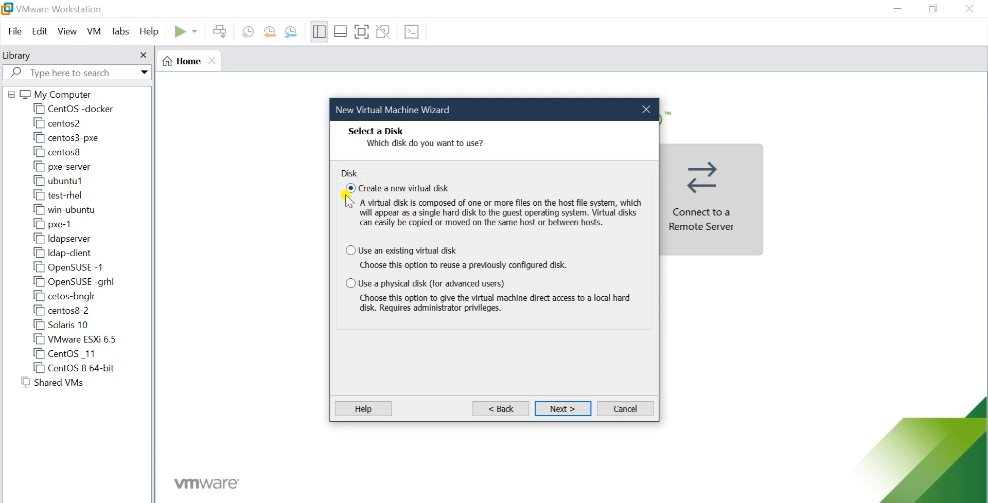
{"action": "left_click", "coordinate": [569, 410]}
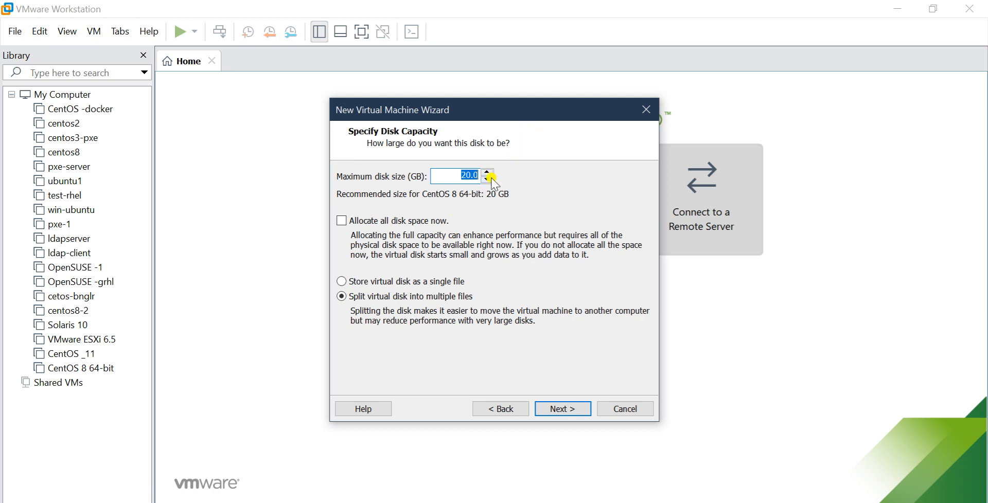
{"action": "left_click", "coordinate": [456, 177]}
{"action": "left_click", "coordinate": [580, 406]}
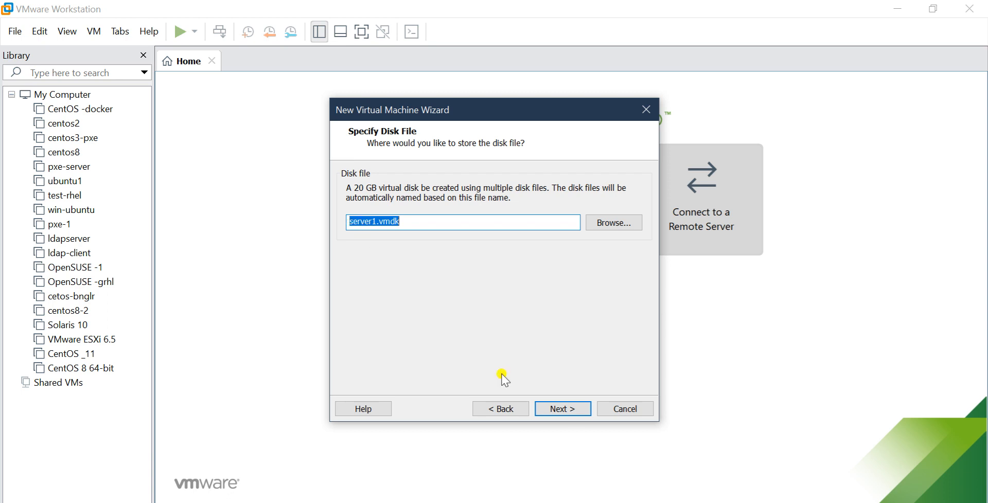
{"action": "left_click", "coordinate": [571, 407]}
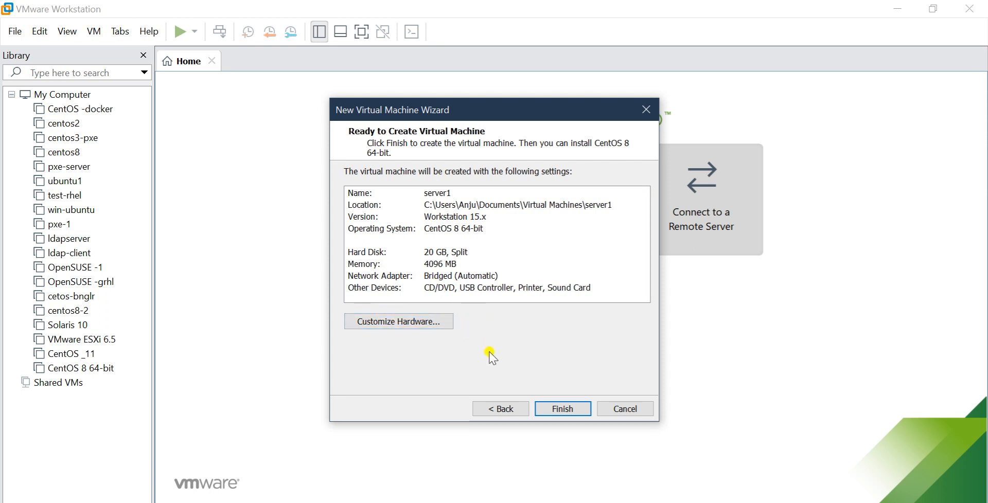
- Review the hardware customization for server1 without changes and finish creating the virtual machine
{"action": "left_click", "coordinate": [407, 324]}
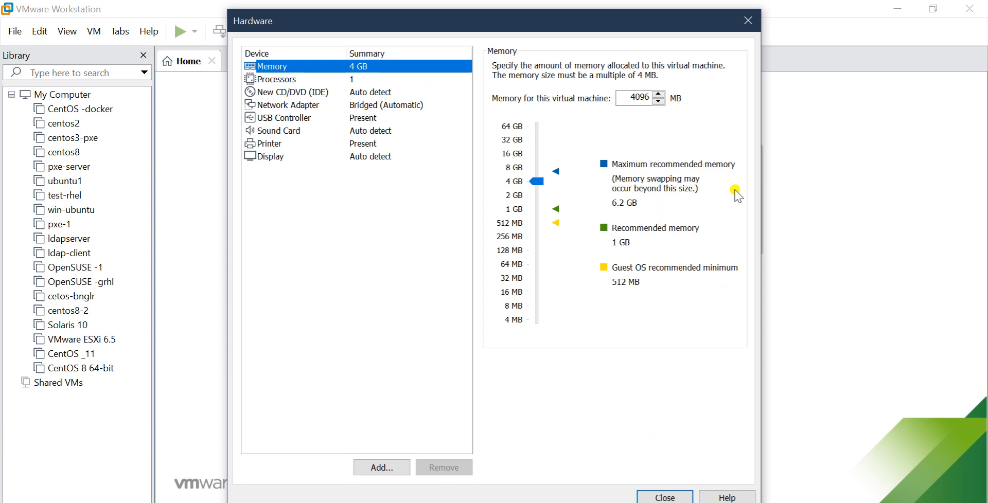
{"action": "left_click", "coordinate": [746, 24]}
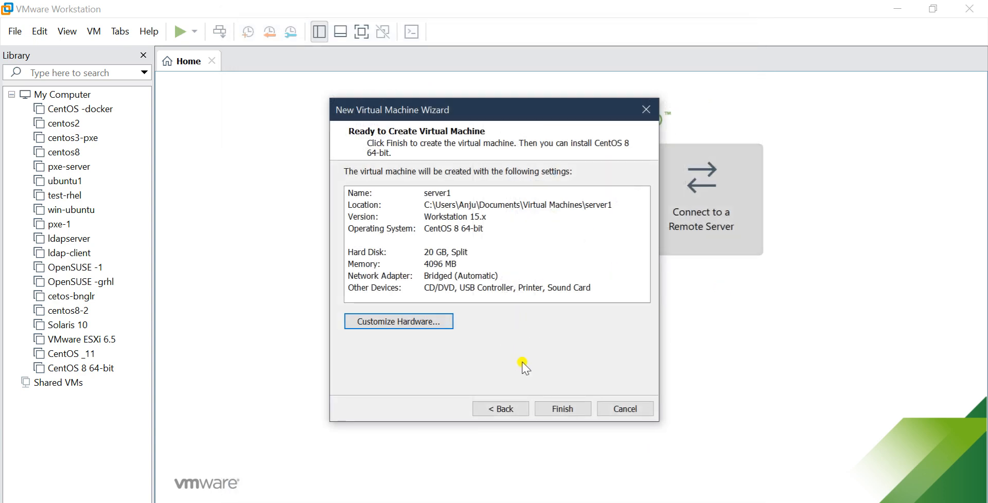
{"action": "left_click", "coordinate": [557, 410]}
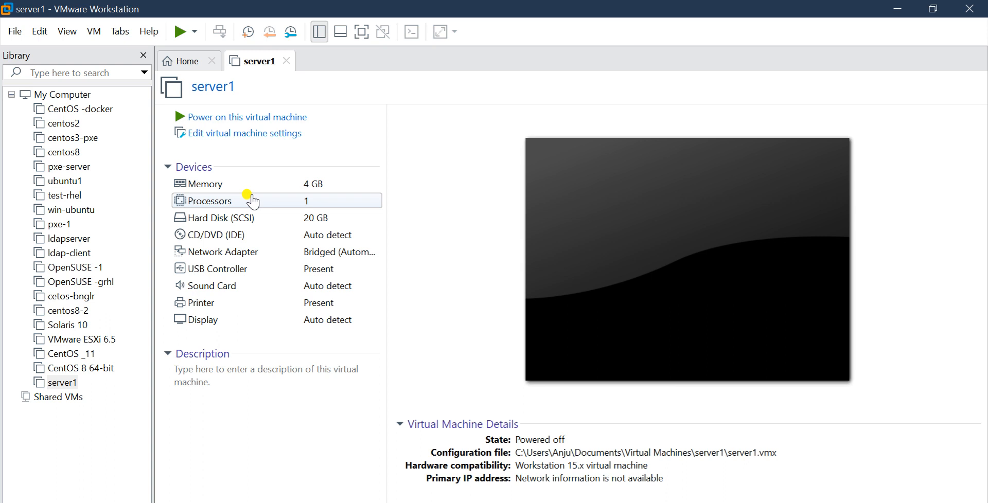
- Set server1's CD/DVD drive to use the ISO image CentOS-8-x86_64-1905-dvd1 from the OS folder on drive F:
{"action": "left_click", "coordinate": [235, 133]}
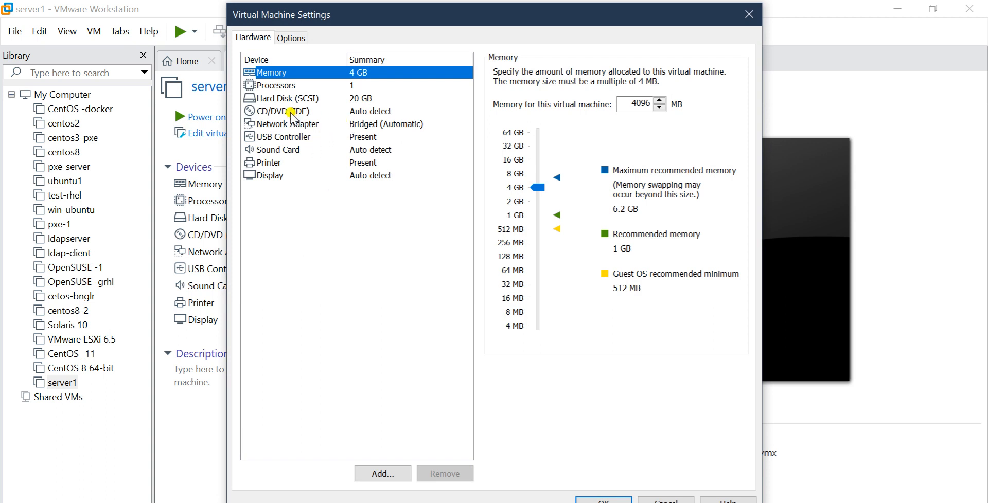
{"action": "left_click", "coordinate": [292, 114]}
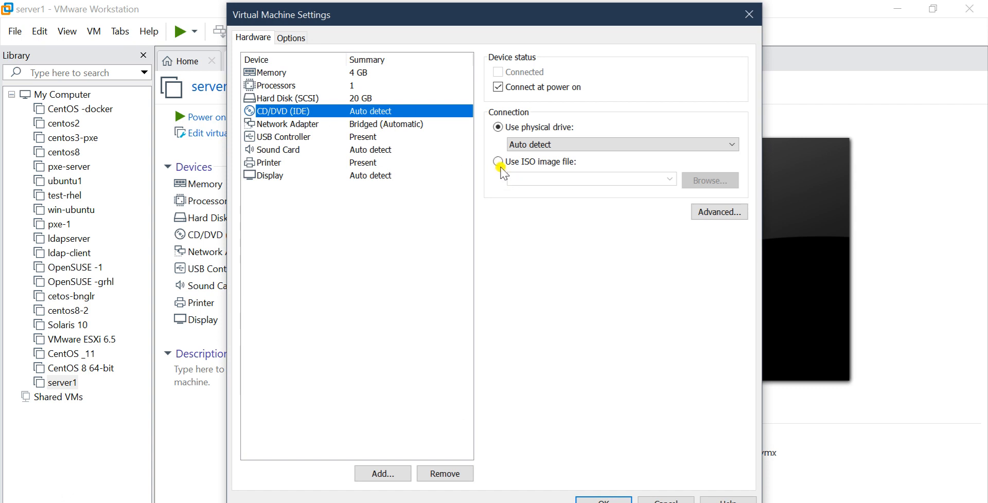
{"action": "left_click", "coordinate": [498, 162]}
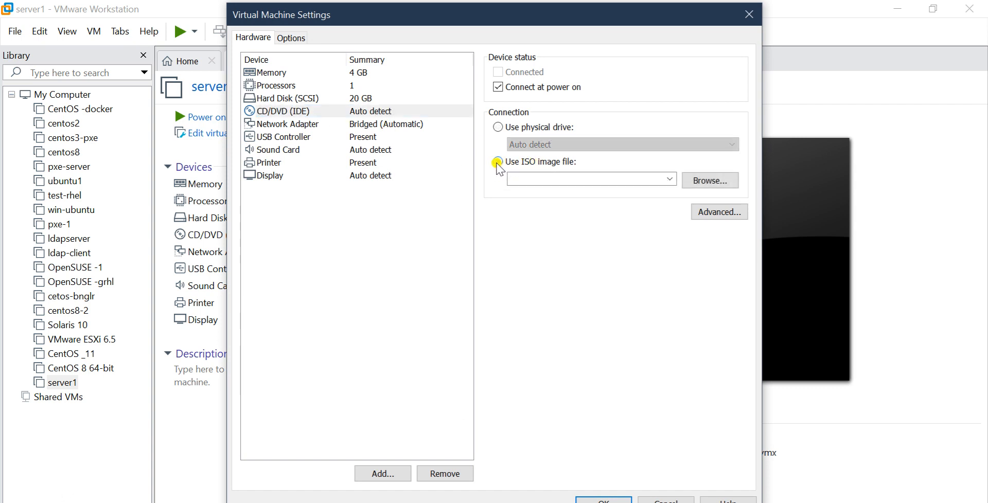
{"action": "left_click", "coordinate": [710, 180]}
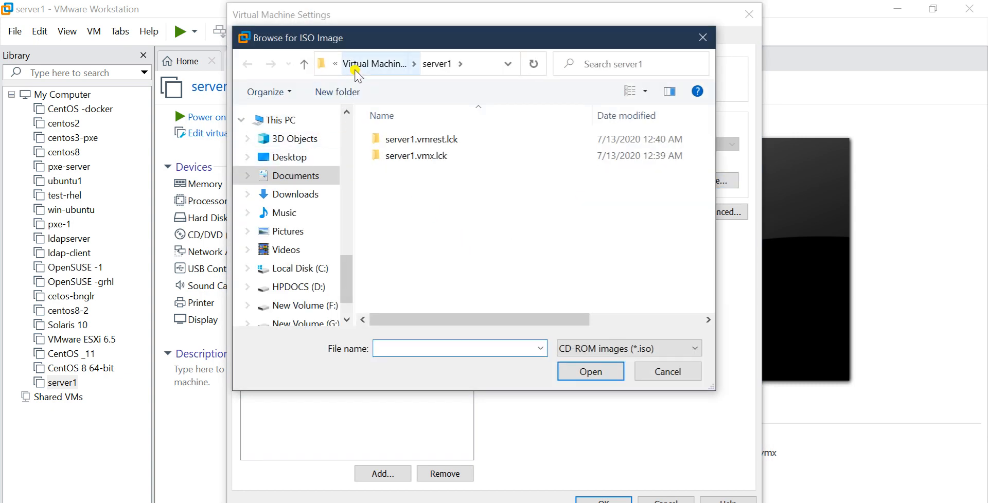
{"action": "left_click", "coordinate": [323, 305]}
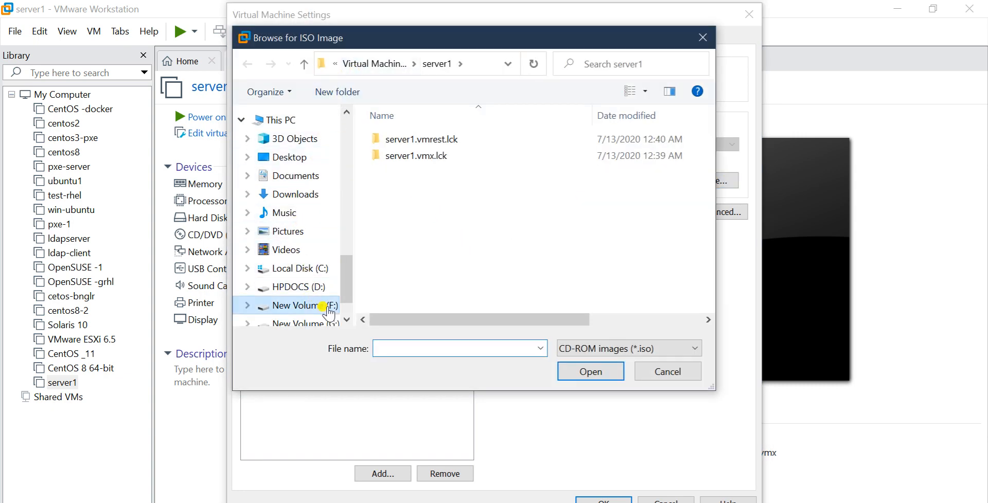
{"action": "double_click", "coordinate": [396, 239]}
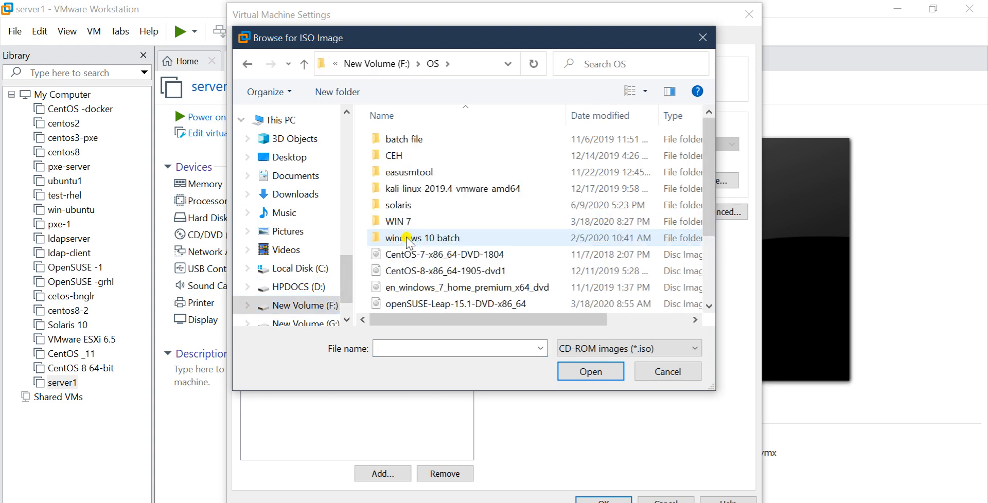
{"action": "left_click", "coordinate": [445, 271]}
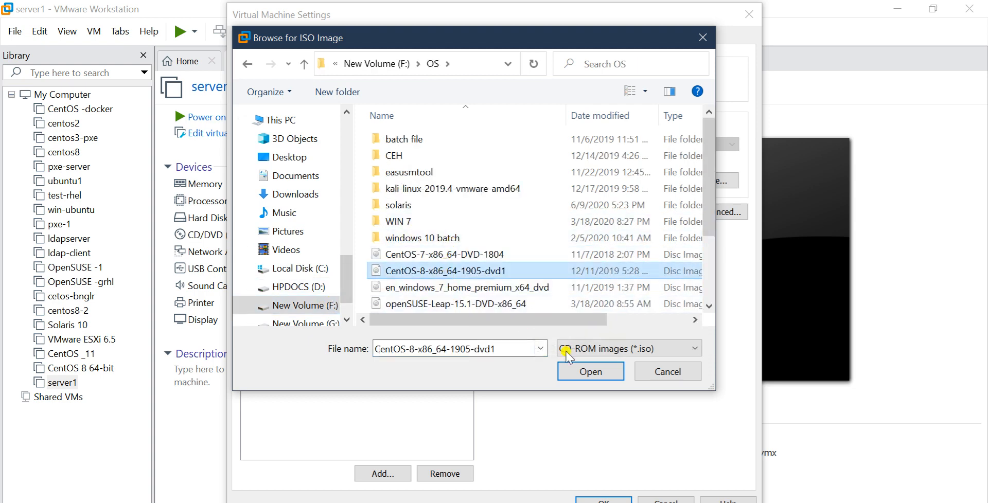
{"action": "left_click", "coordinate": [605, 376]}
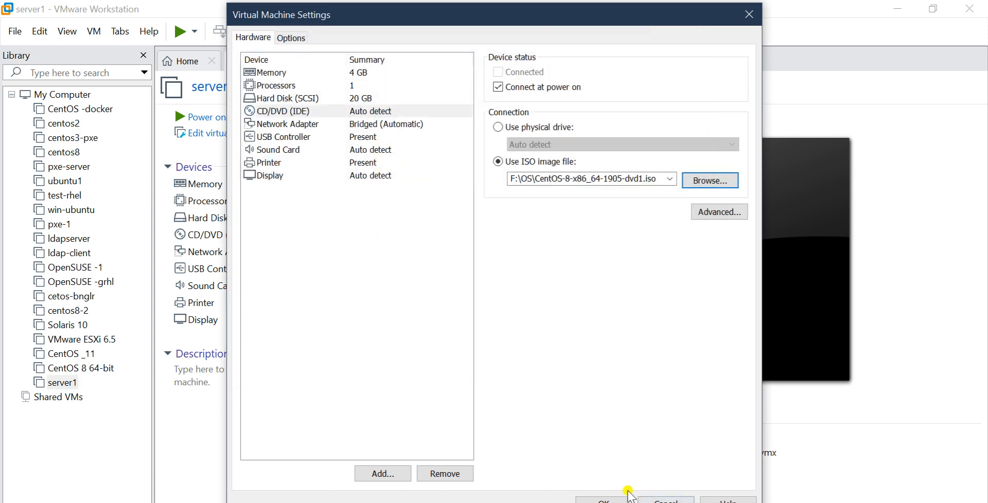
{"action": "left_click", "coordinate": [612, 491]}
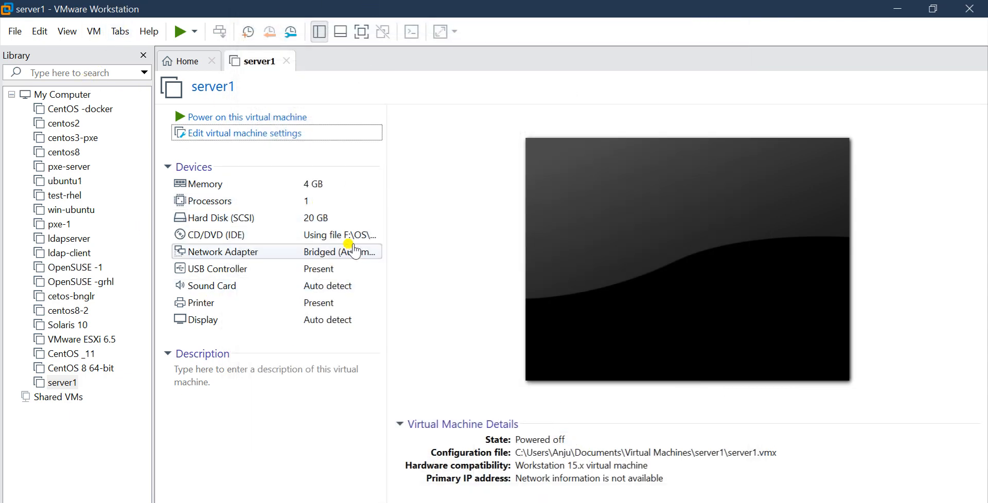
- Power on server1, show it in full screen and boot the Install CentOS Linux 8.0.1905 option
{"action": "left_click", "coordinate": [240, 122]}
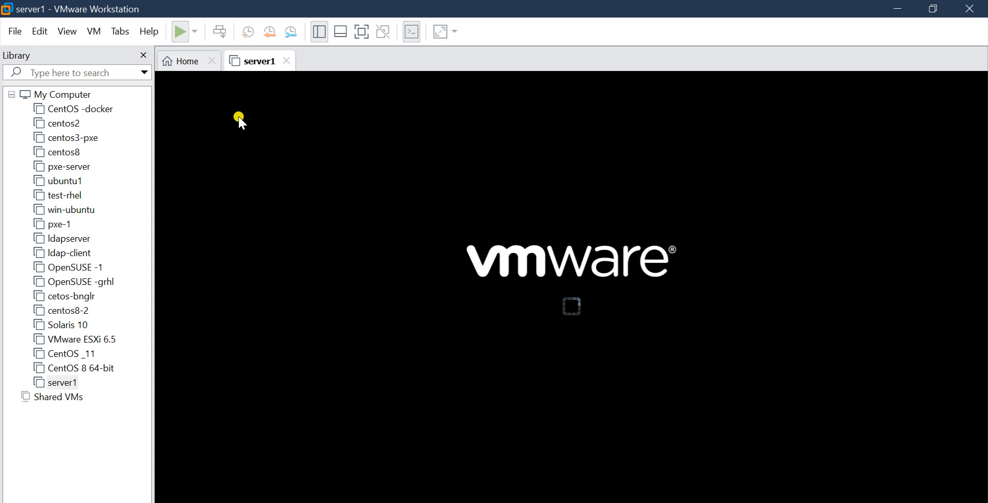
{"action": "left_click", "coordinate": [361, 32]}
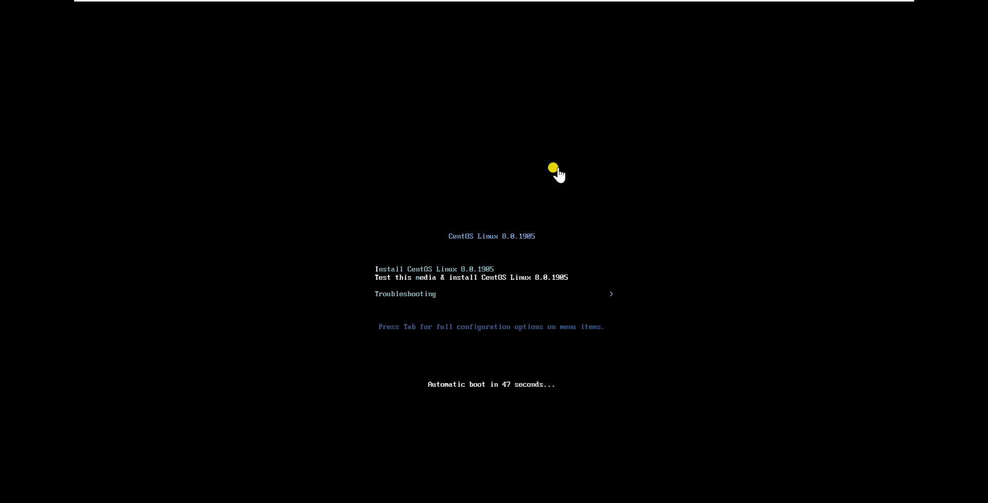
{"action": "left_click", "coordinate": [539, 155]}
{"action": "key", "text": "Down"}
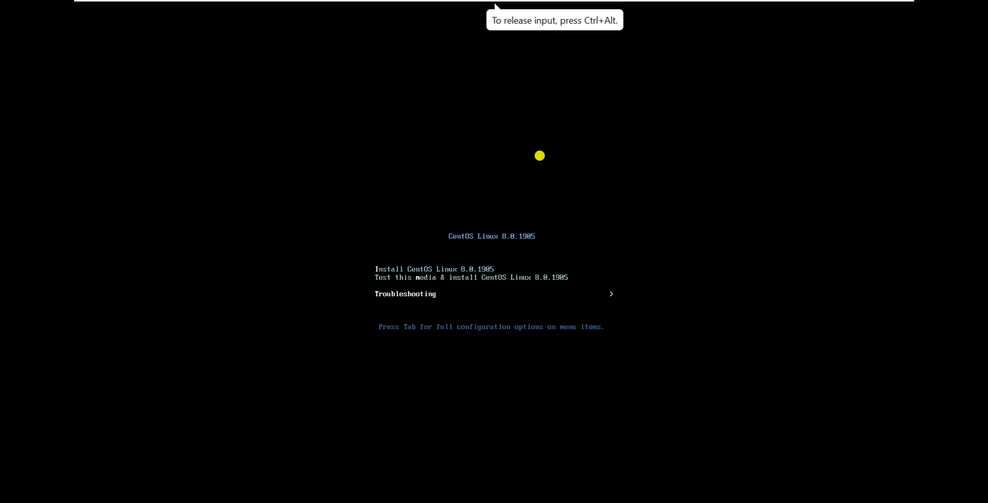
{"action": "key", "text": "Up"}
{"action": "key", "text": "Up"}
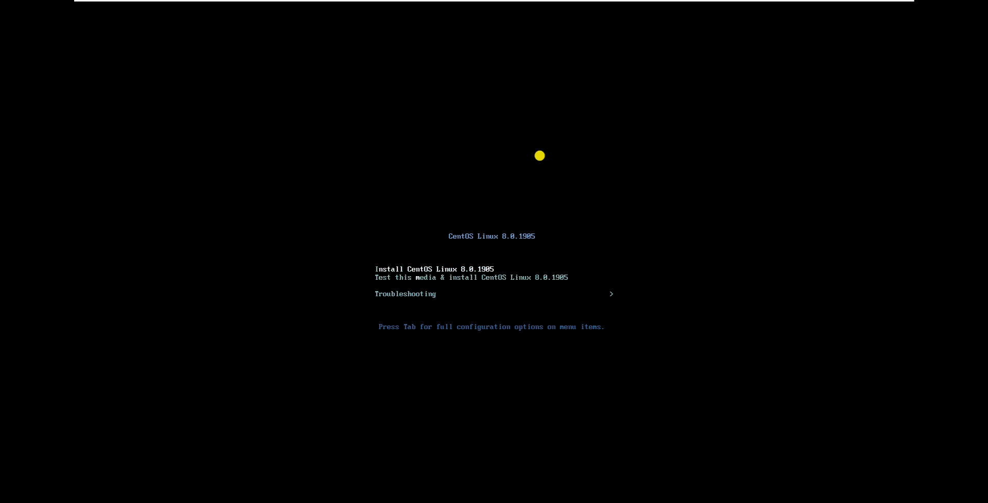
{"action": "key", "text": "Return"}
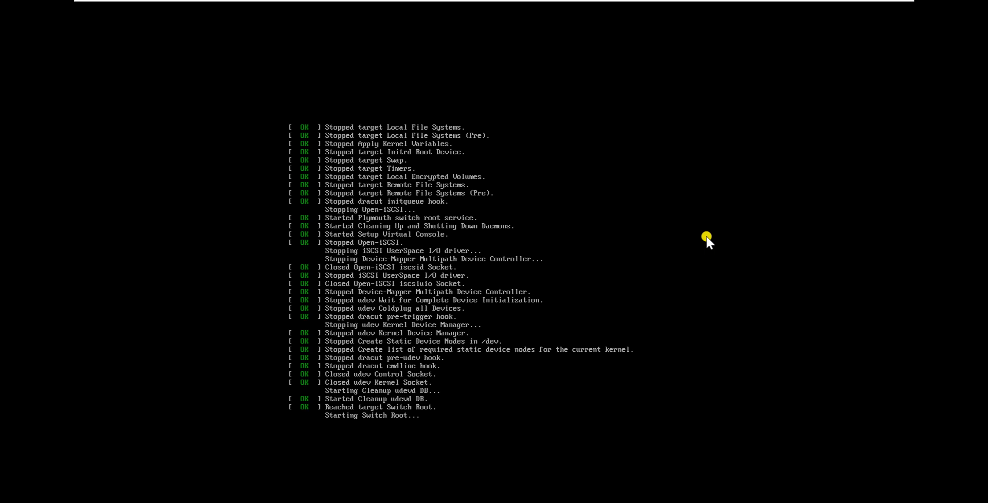
{"action": "left_click", "coordinate": [707, 239]}
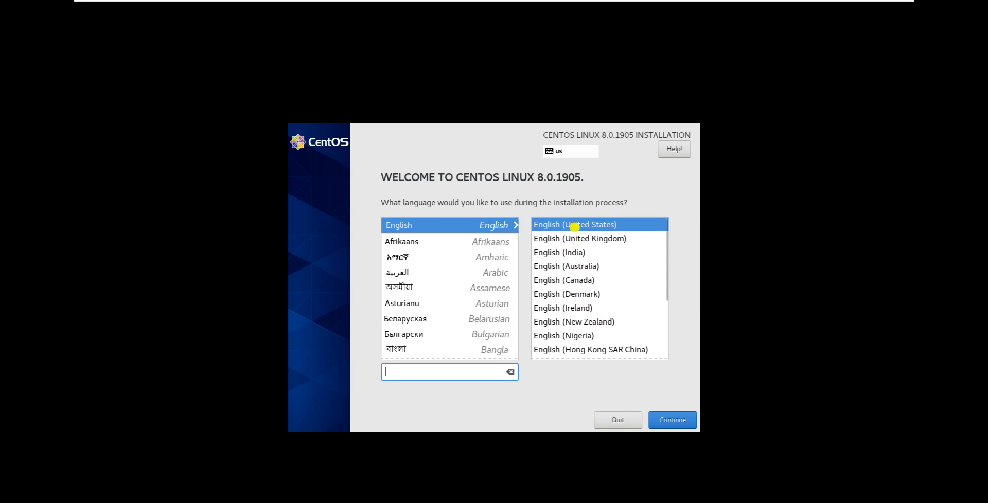
- Continue the installer in English (United States) and accept the 20 GiB sda disk with automatic partitioning as the installation destination
{"action": "left_click", "coordinate": [668, 421]}
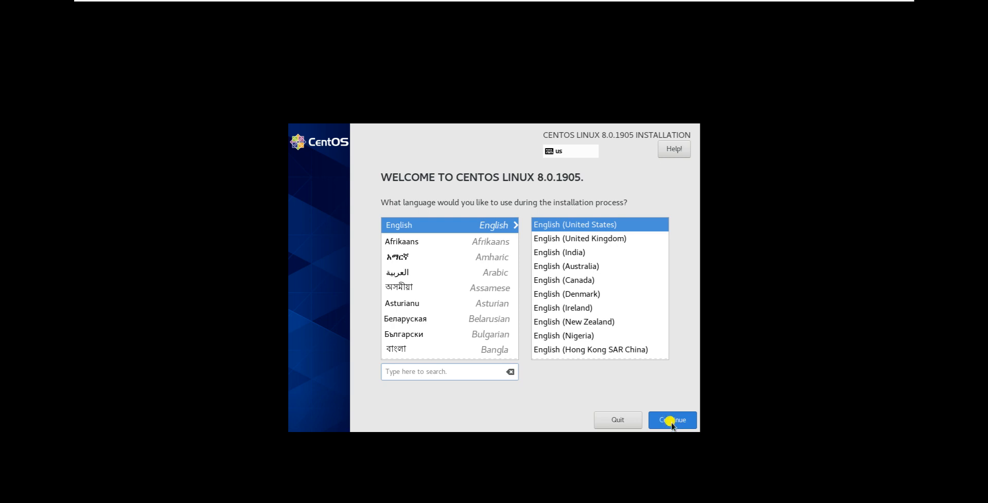
{"action": "left_click", "coordinate": [671, 418]}
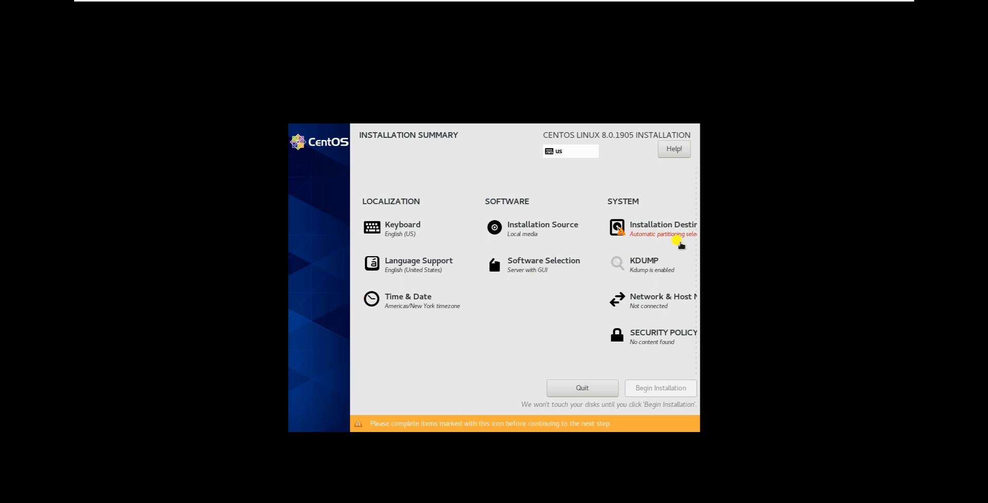
{"action": "left_click", "coordinate": [669, 227]}
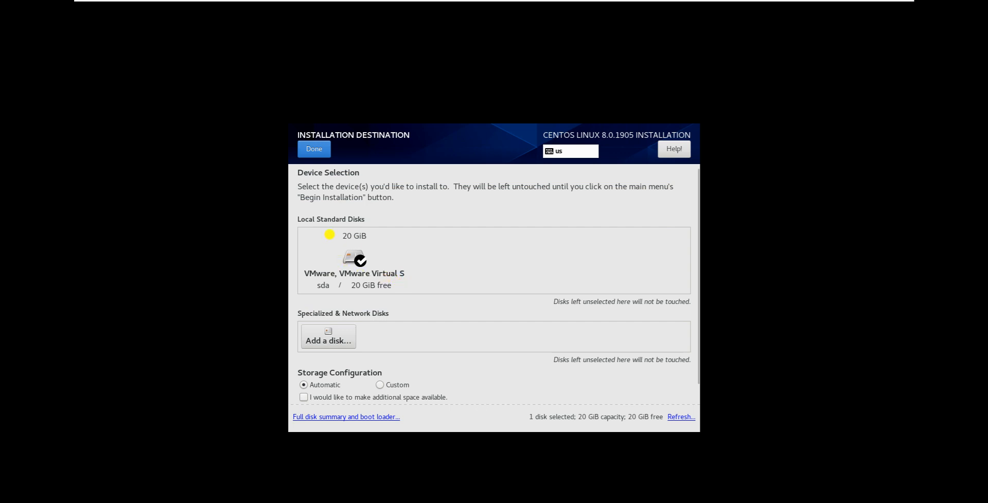
{"action": "left_click", "coordinate": [306, 152]}
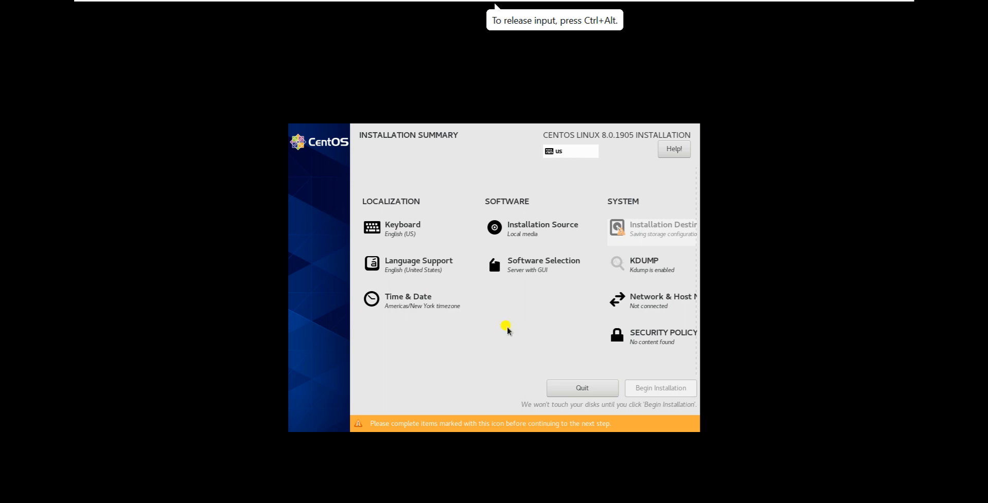
- Keep Server with GUI as the base environment without add-ons and begin the installation
{"action": "left_click", "coordinate": [523, 273]}
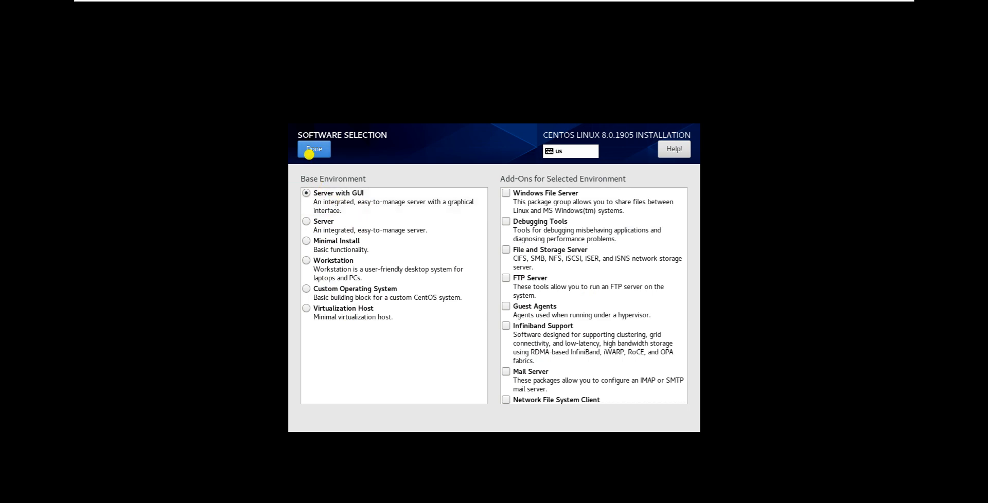
{"action": "left_click", "coordinate": [308, 154]}
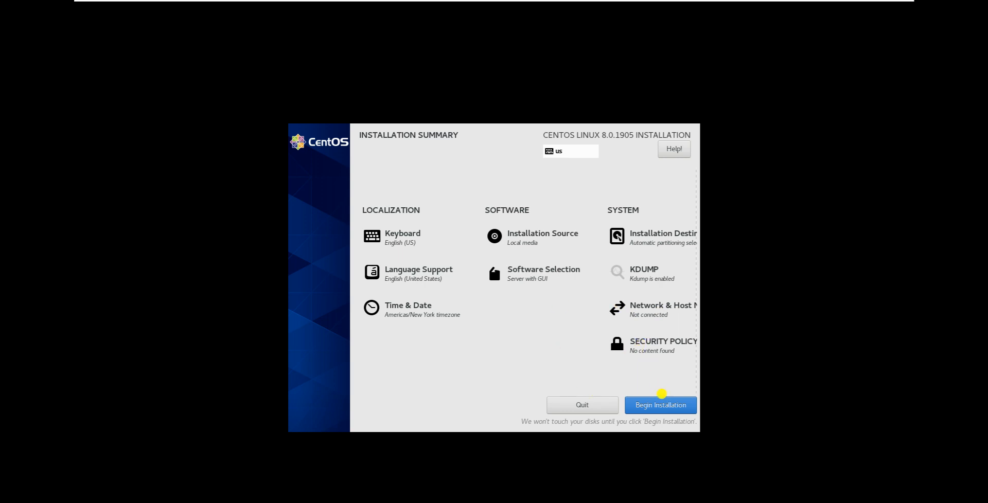
{"action": "left_click", "coordinate": [658, 405]}
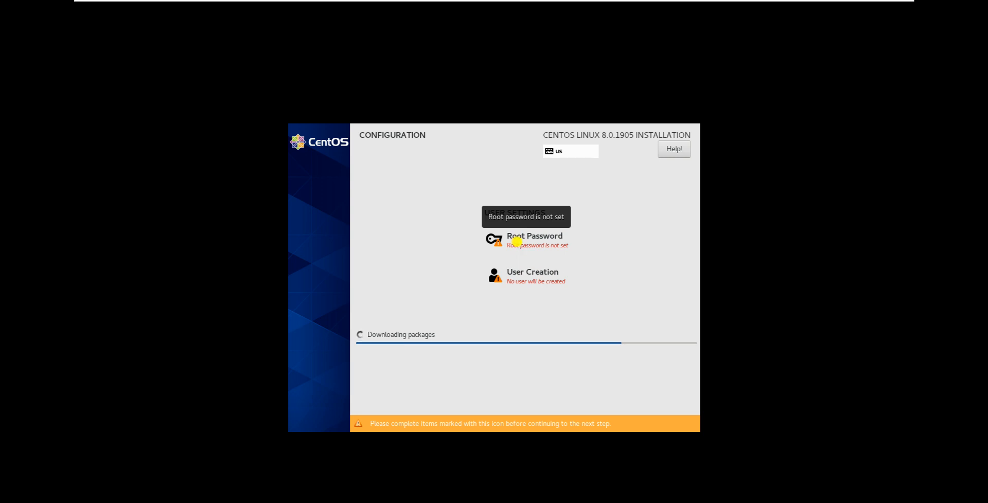
- Enter and confirm the root password, and accept it despite its short length
{"action": "left_click", "coordinate": [523, 246]}
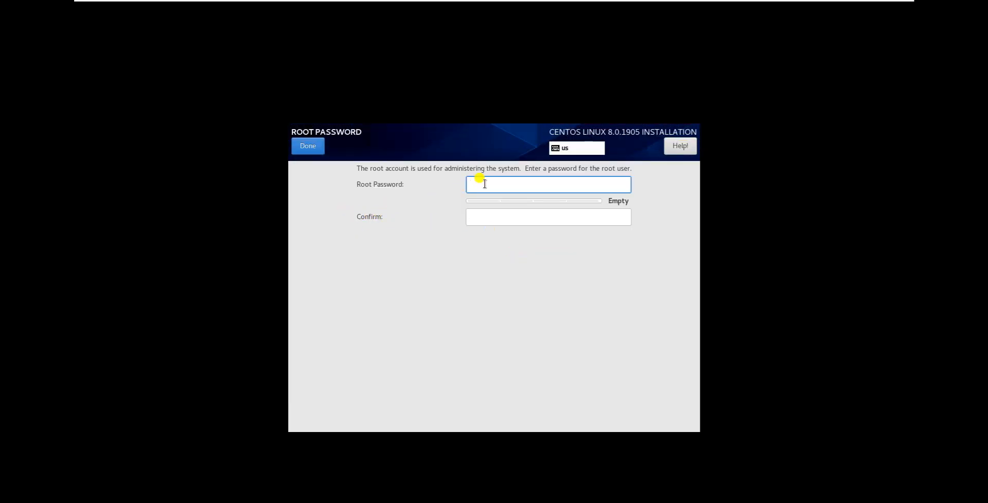
{"action": "type", "text": "p"}
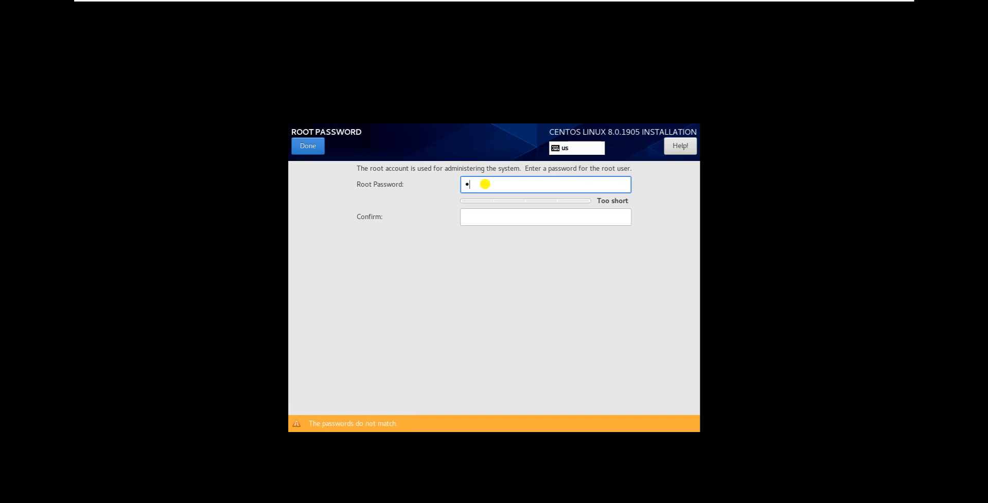
{"action": "type", "text": "ass"}
{"action": "left_click", "coordinate": [471, 216]}
{"action": "type", "text": "pass"}
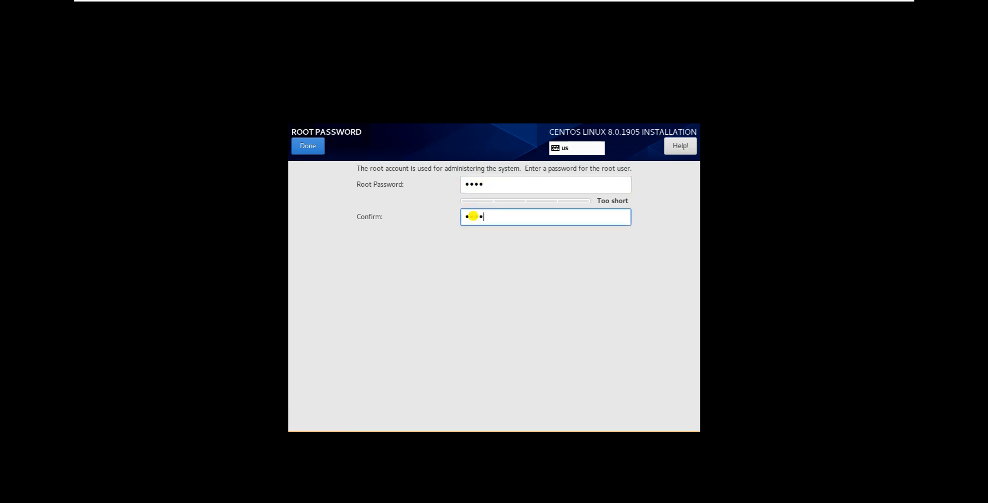
{"action": "left_click", "coordinate": [304, 149]}
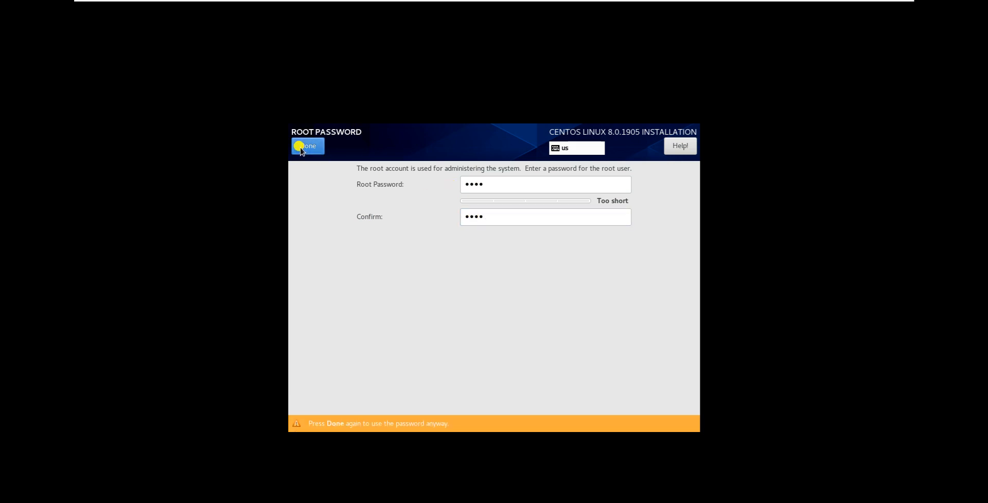
{"action": "left_click", "coordinate": [303, 147]}
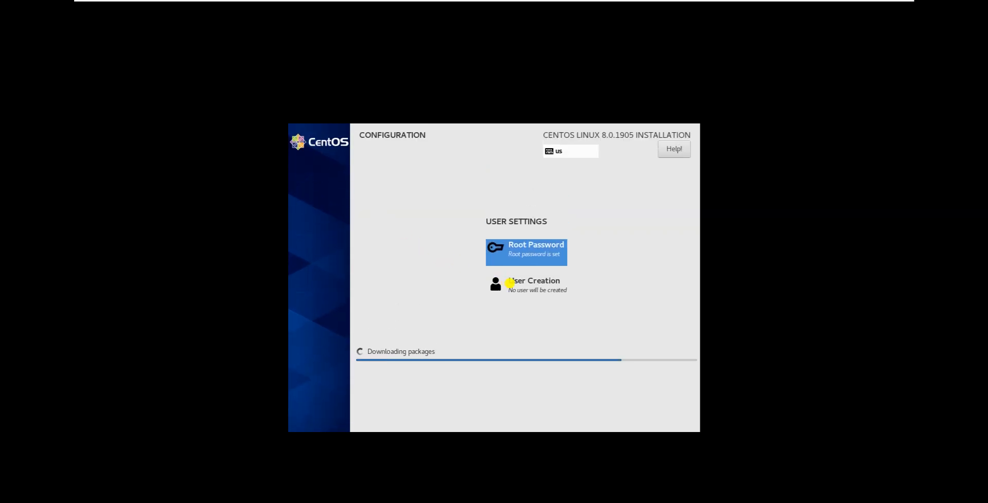
- Start creating a user account with kiosk as both the full name and the user name
{"action": "left_click", "coordinate": [521, 290]}
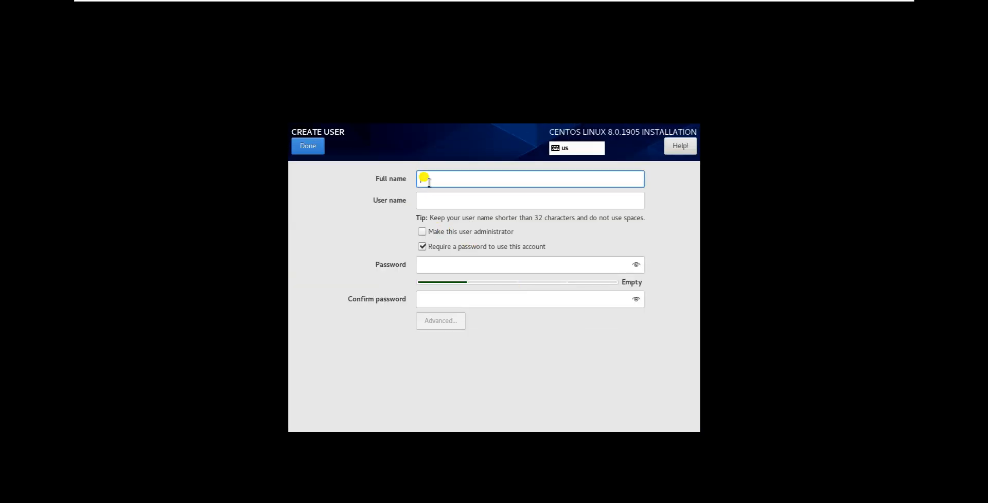
{"action": "type", "text": "kiod"}
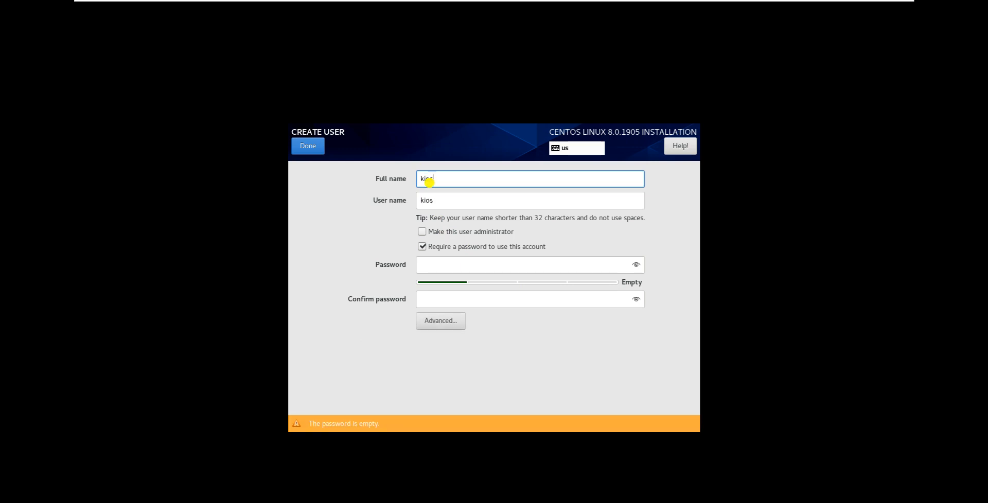
{"action": "type", "text": "k"}
- Enter and confirm the kiosk account's password, and accept it despite its short length
{"action": "left_click", "coordinate": [452, 265]}
{"action": "type", "text": "1234"}
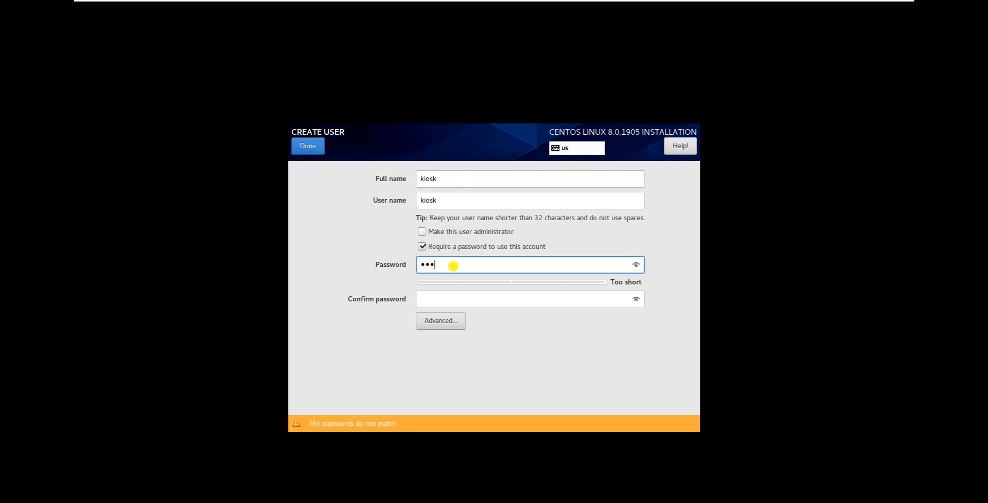
{"action": "key", "text": "BackSpace"}
{"action": "key", "text": "BackSpace"}
{"action": "key", "text": "BackSpace"}
{"action": "key", "text": "BackSpace"}
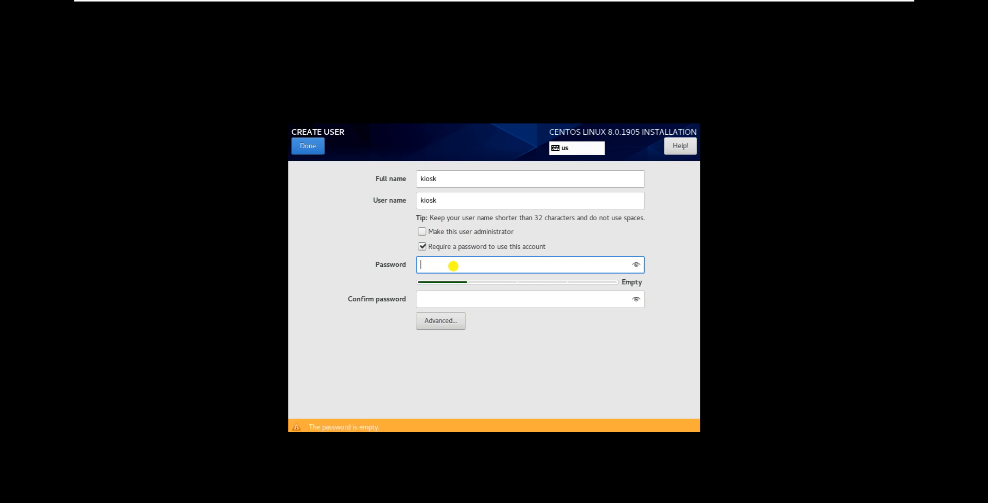
{"action": "type", "text": "1234"}
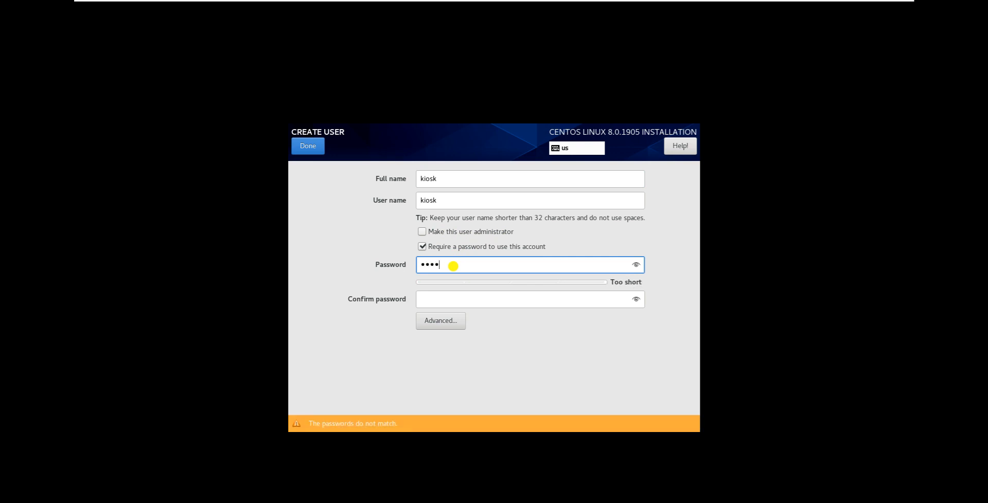
{"action": "left_click", "coordinate": [451, 300]}
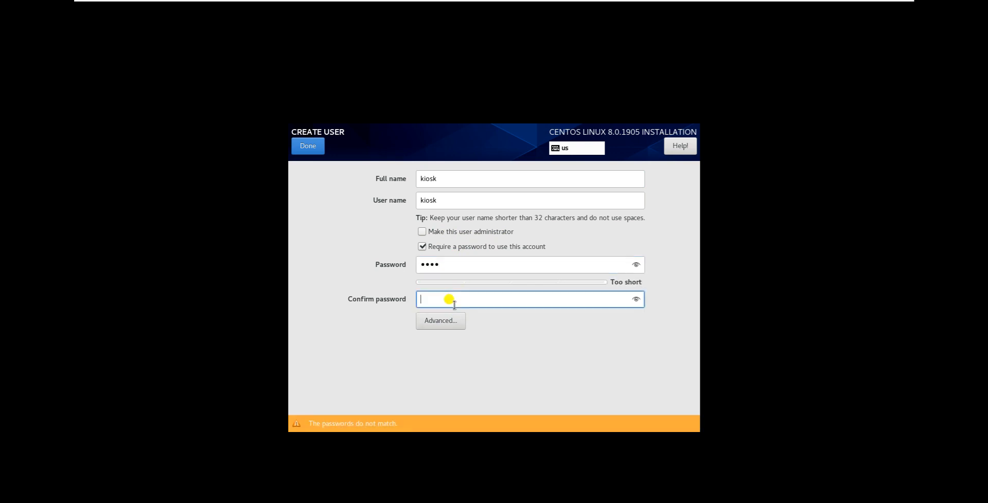
{"action": "type", "text": "1234"}
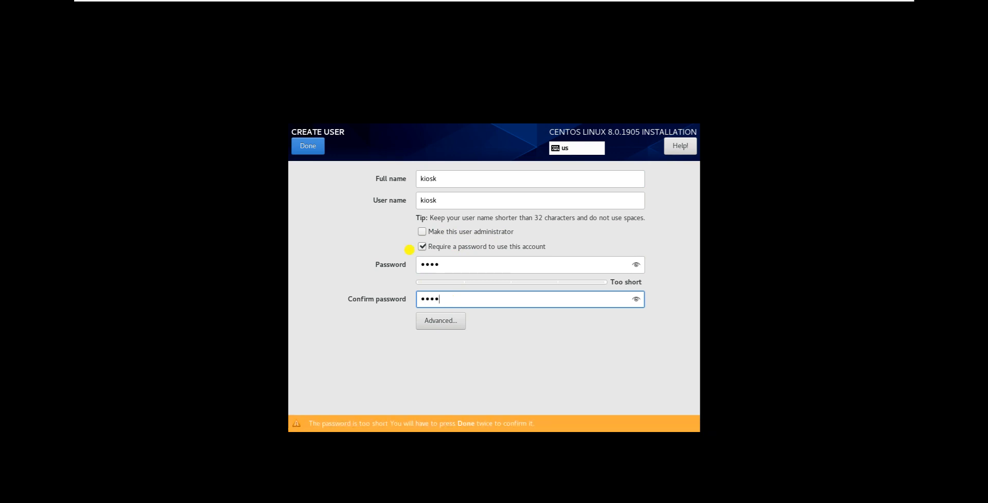
{"action": "left_click", "coordinate": [305, 153]}
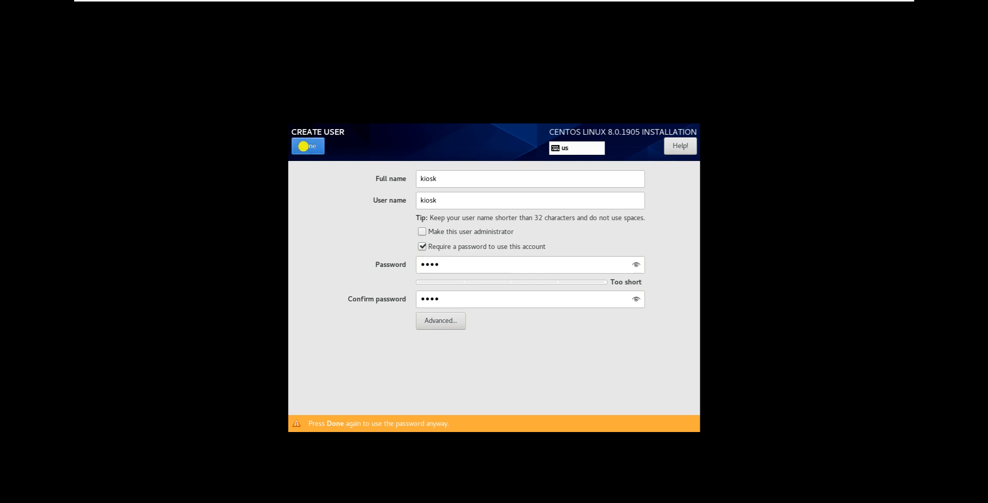
{"action": "left_click", "coordinate": [307, 146]}
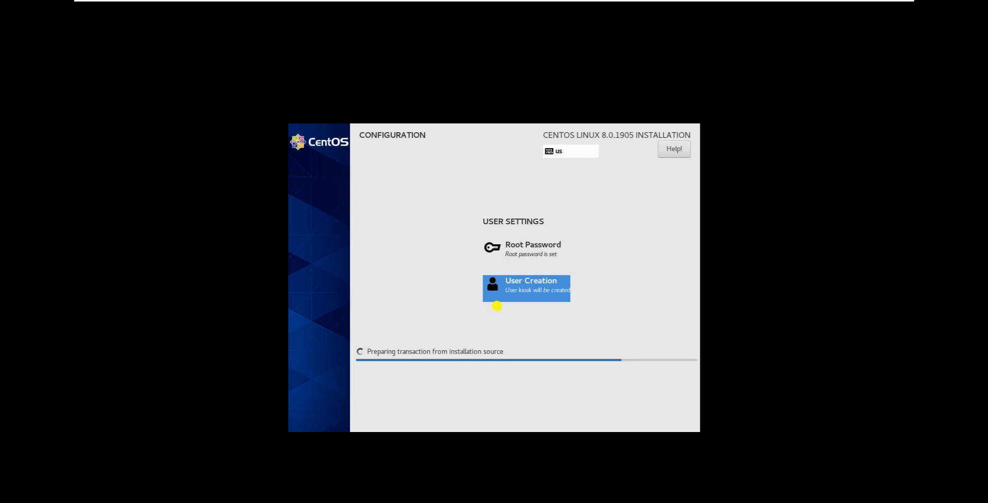
- Leave full screen mode, let the CentOS installation complete and reboot the virtual machine
{"action": "mouse_move", "coordinate": [503, 1]}
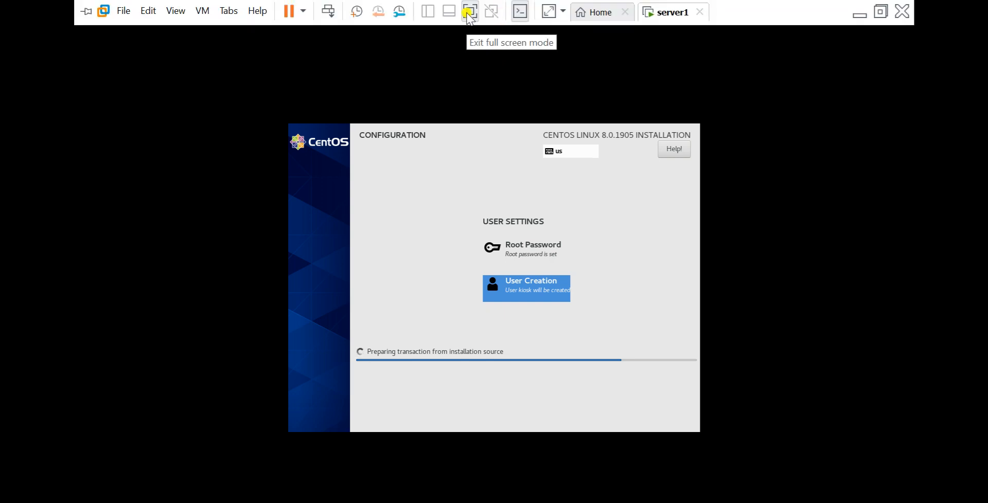
{"action": "left_click", "coordinate": [472, 127]}
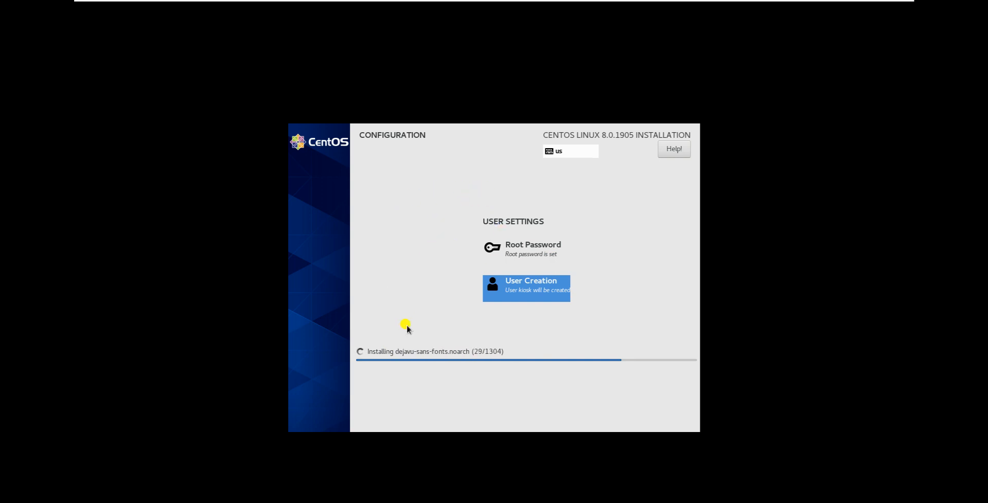
{"action": "mouse_move", "coordinate": [469, 2]}
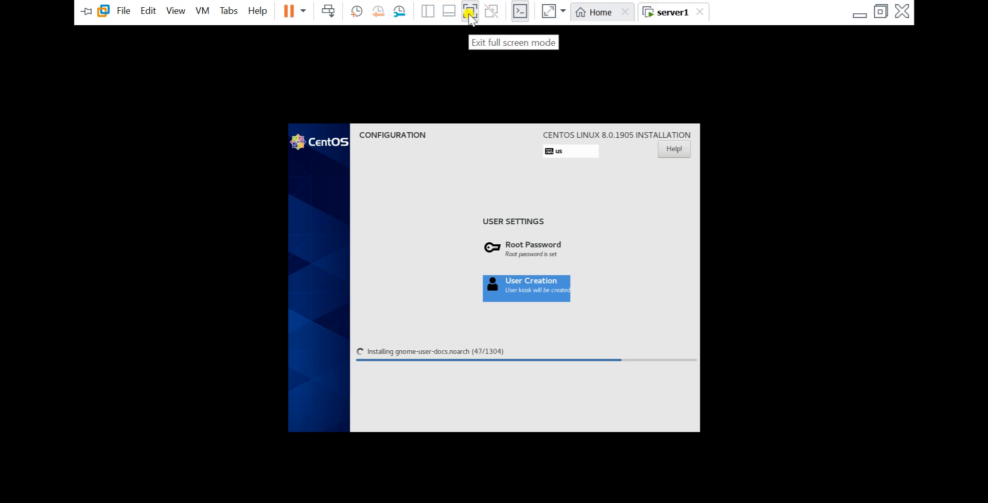
{"action": "left_click", "coordinate": [469, 13]}
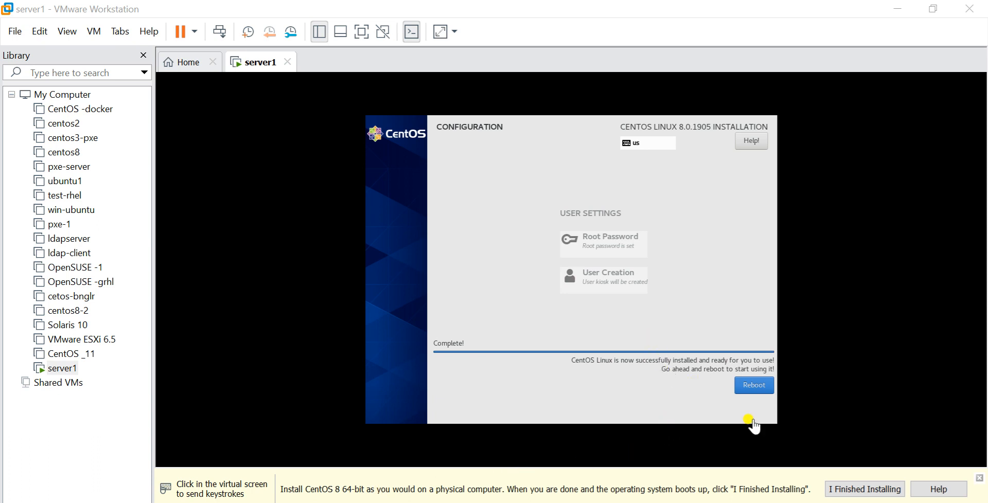
{"action": "left_click", "coordinate": [754, 389]}
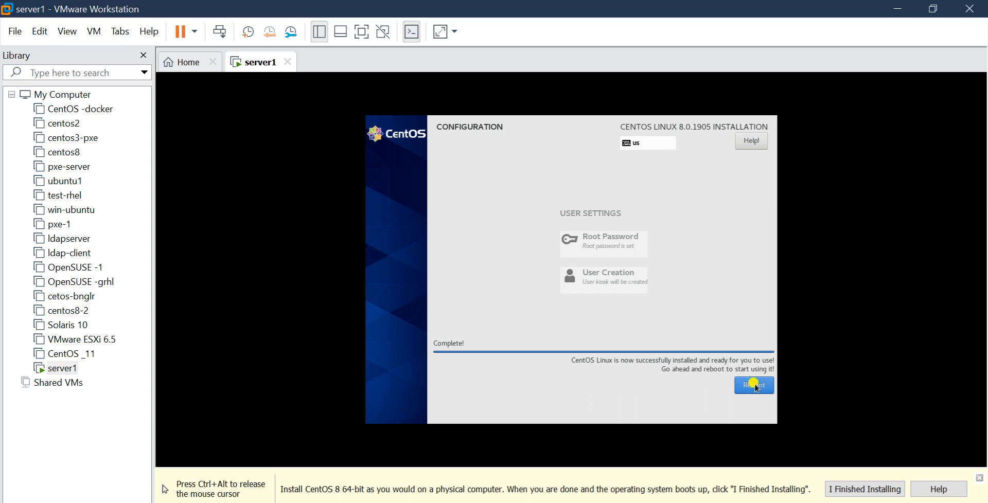
{"action": "key", "text": "ctrl+alt"}
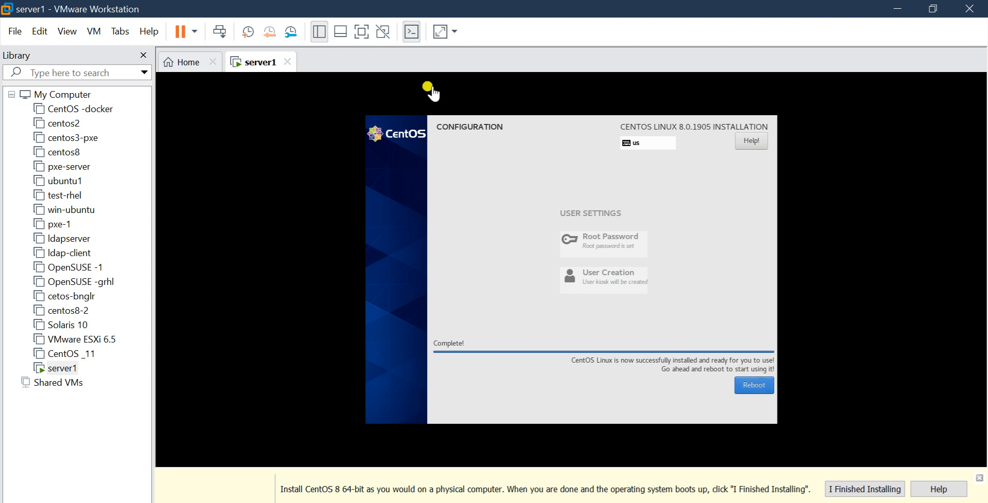
- Switch the server1 display between full screen and windowed view during the restart, ending in full screen
{"action": "left_click", "coordinate": [362, 36]}
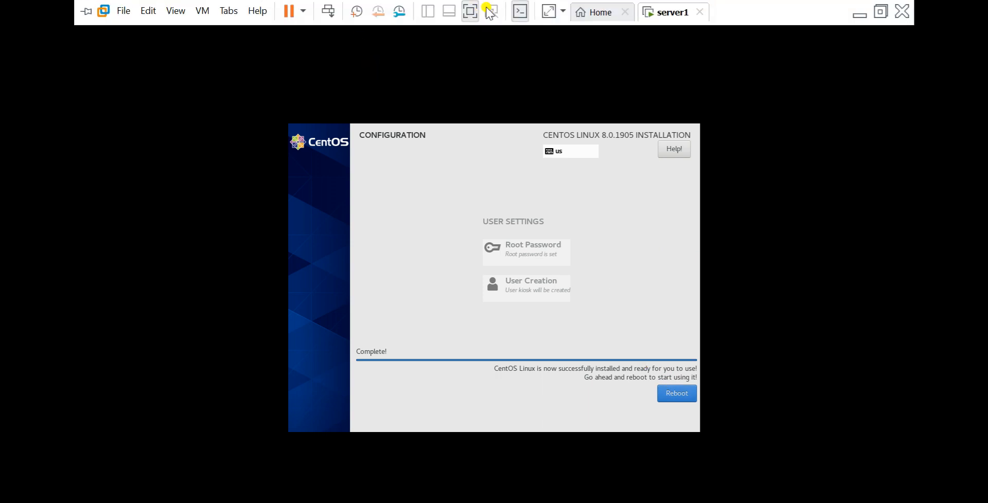
{"action": "left_click", "coordinate": [467, 10]}
{"action": "key", "text": "ctrl+alt"}
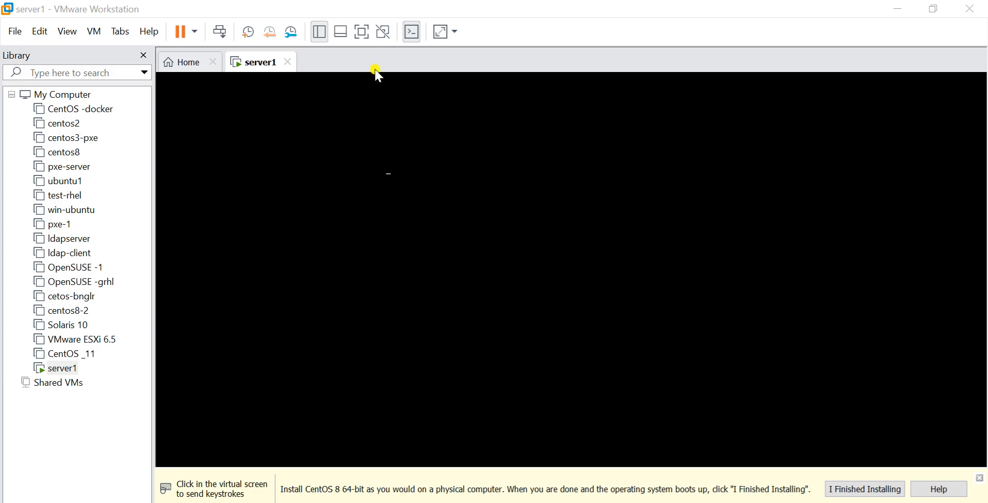
{"action": "left_click", "coordinate": [363, 35]}
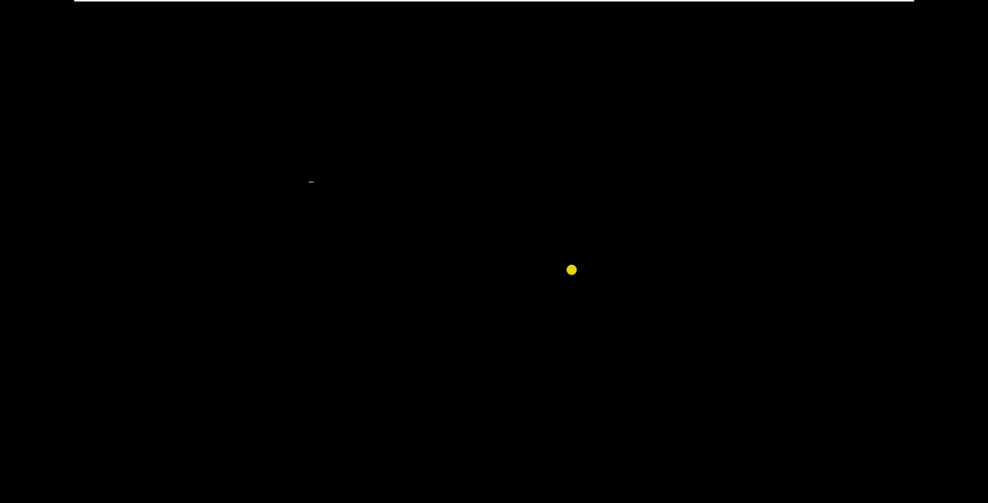
{"action": "mouse_move", "coordinate": [428, 4]}
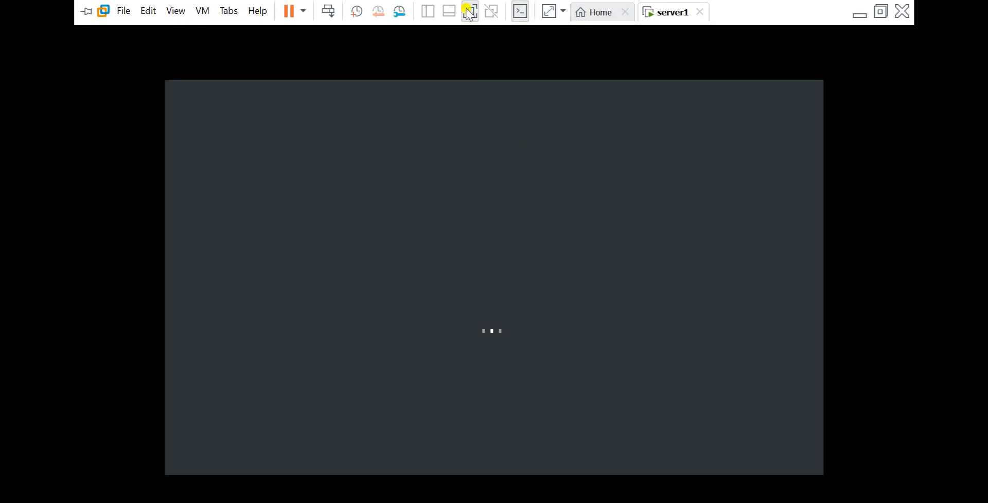
{"action": "left_click", "coordinate": [472, 12]}
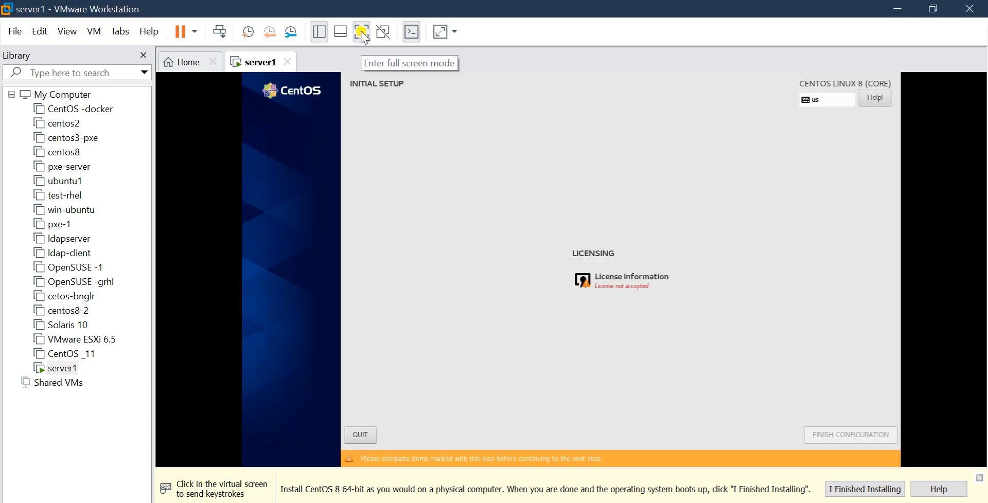
{"action": "left_click", "coordinate": [362, 33]}
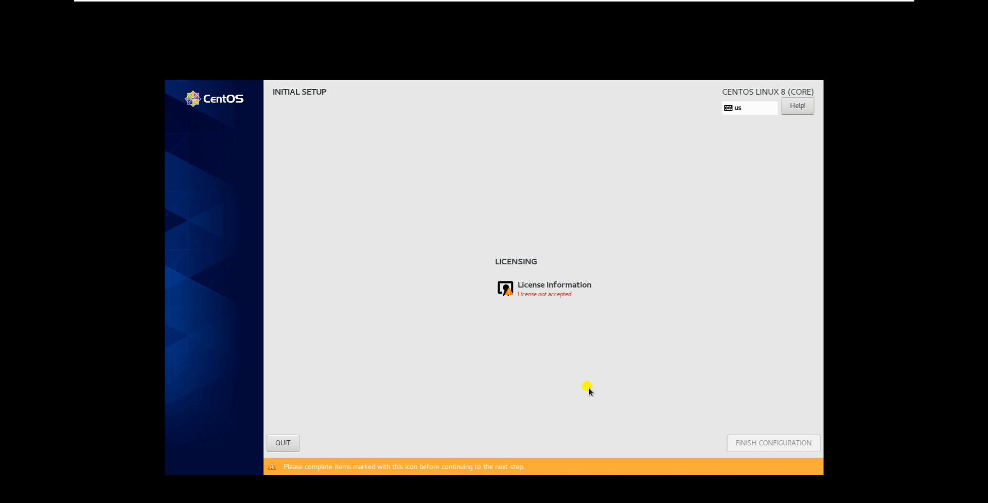
- Accept the CentOS license agreement in Initial Setup and finish the configuration
{"action": "left_click", "coordinate": [552, 284]}
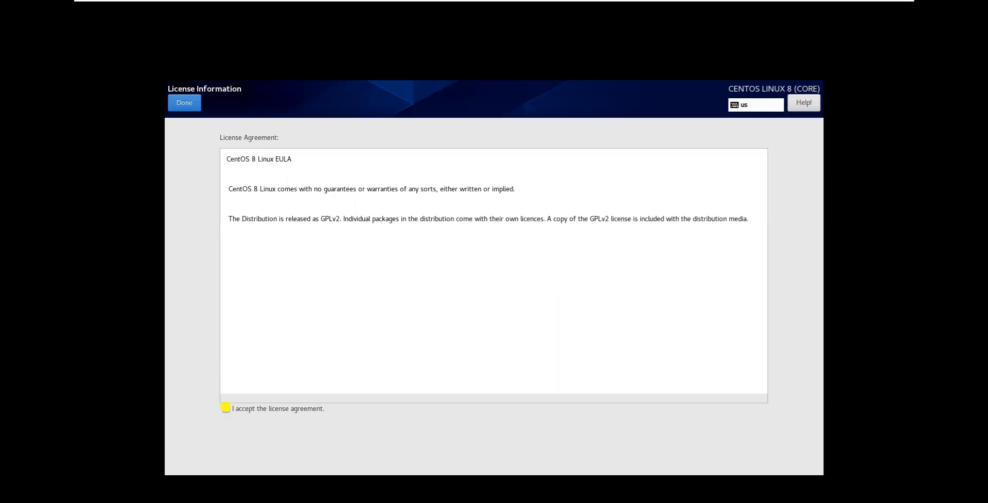
{"action": "left_click", "coordinate": [225, 407]}
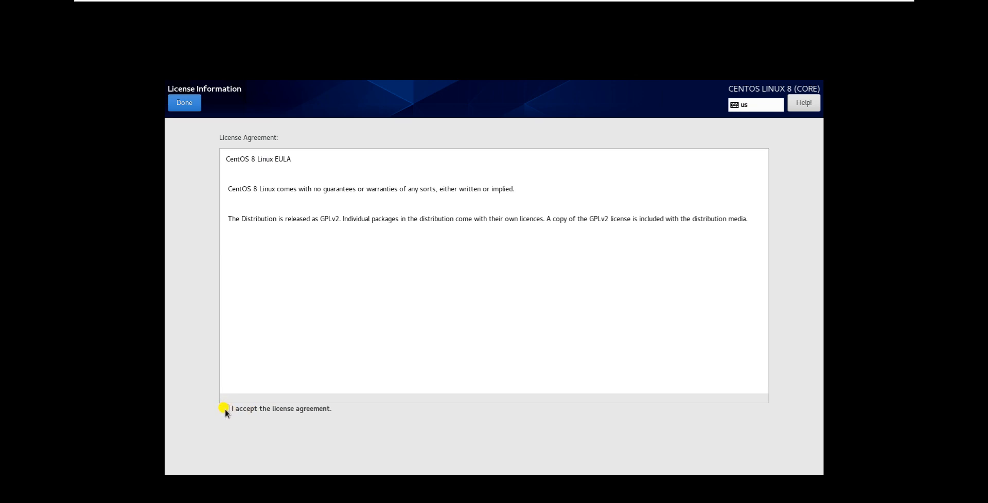
{"action": "left_click", "coordinate": [185, 102]}
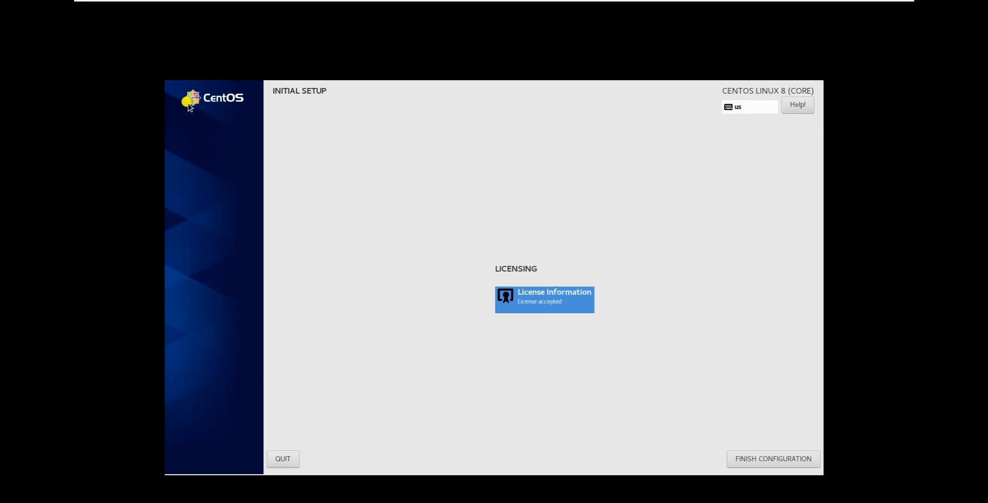
{"action": "left_click", "coordinate": [764, 461]}
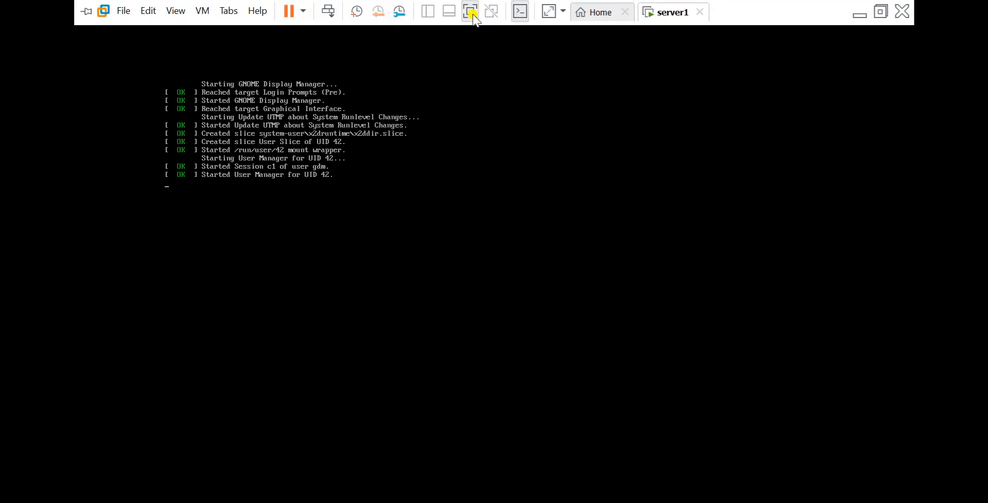
- Sign in at the full-screen login screen as the unlisted user root with the root password
{"action": "left_click", "coordinate": [471, 7]}
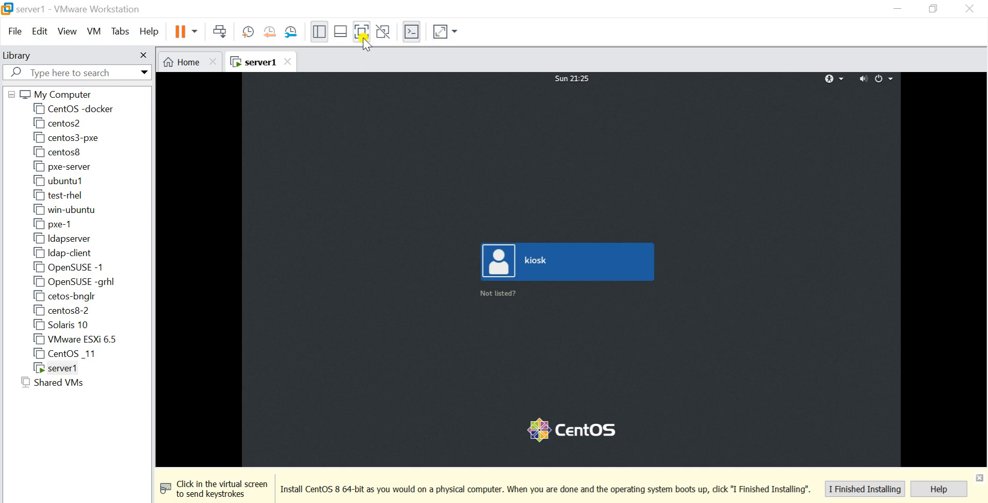
{"action": "left_click", "coordinate": [362, 32]}
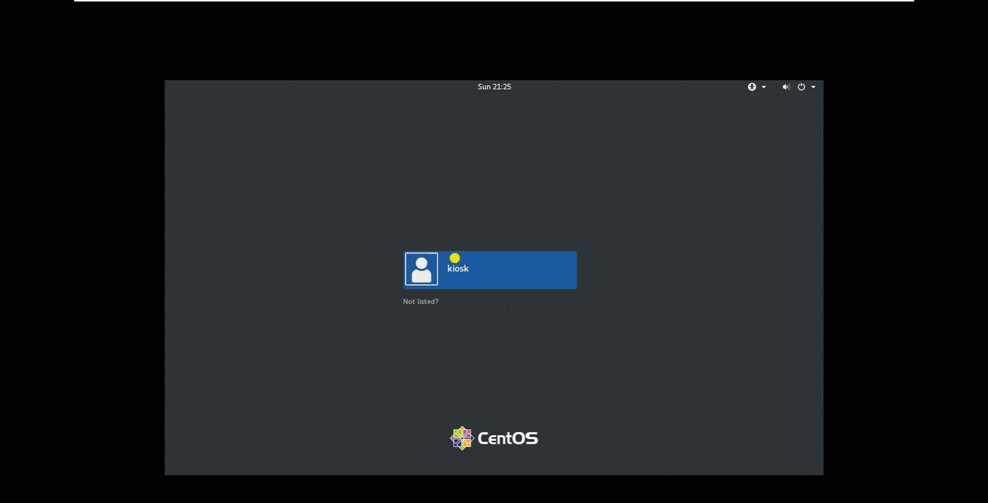
{"action": "left_click", "coordinate": [409, 302]}
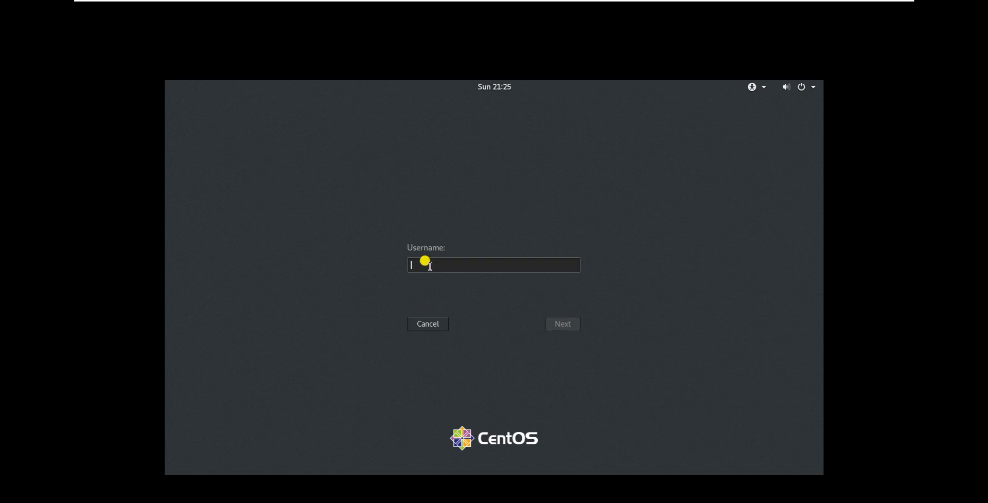
{"action": "type", "text": "root"}
{"action": "left_click", "coordinate": [557, 324]}
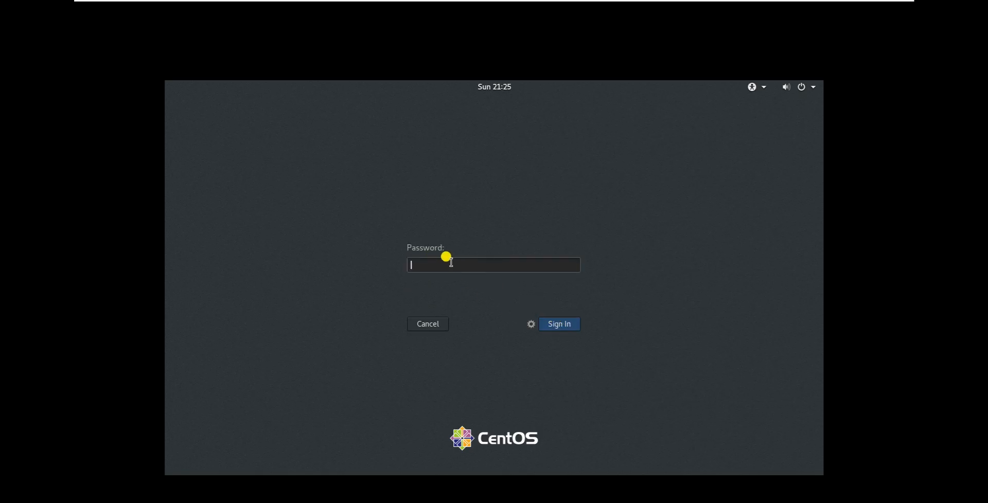
{"action": "type", "text": "••••"}
{"action": "left_click", "coordinate": [562, 325]}
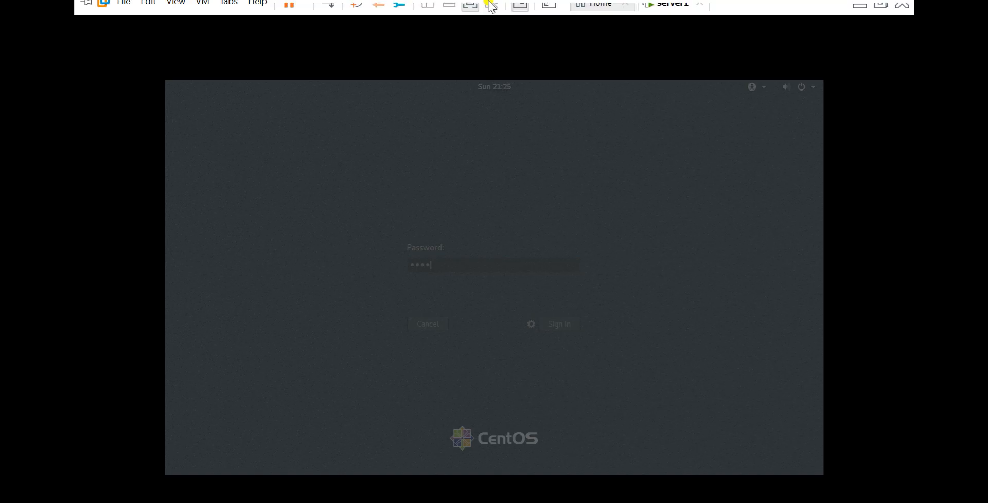
- Quit the gnome-initial-setup welcome assistant in full screen, and return server1 to the windowed view
{"action": "left_click", "coordinate": [471, 14]}
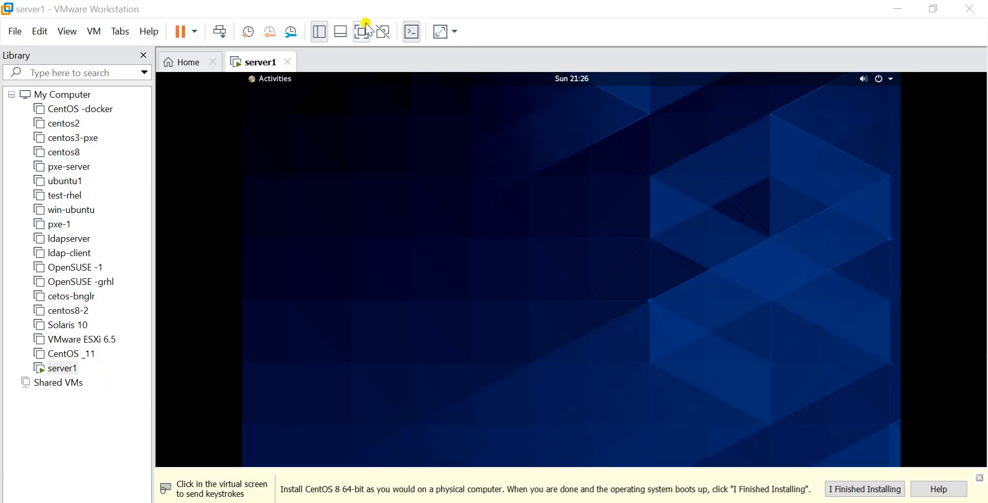
{"action": "left_click", "coordinate": [362, 34]}
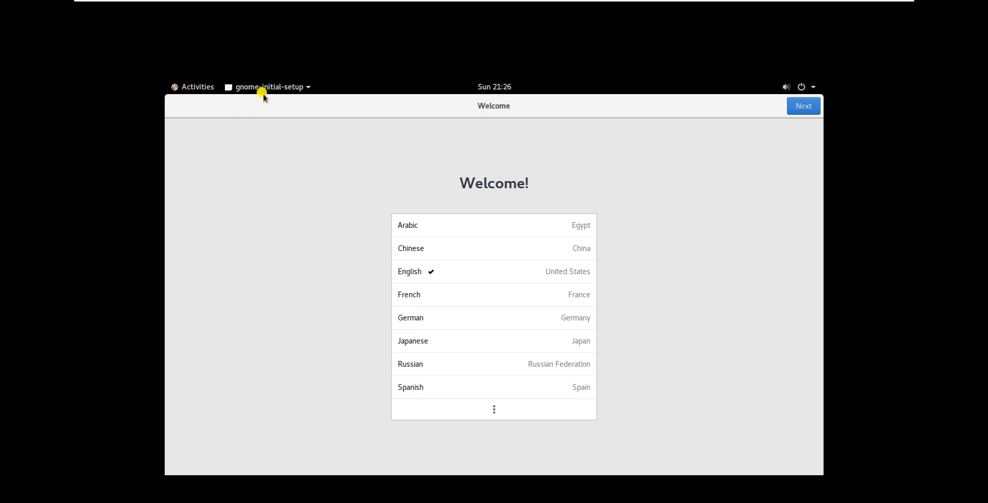
{"action": "left_click", "coordinate": [282, 88]}
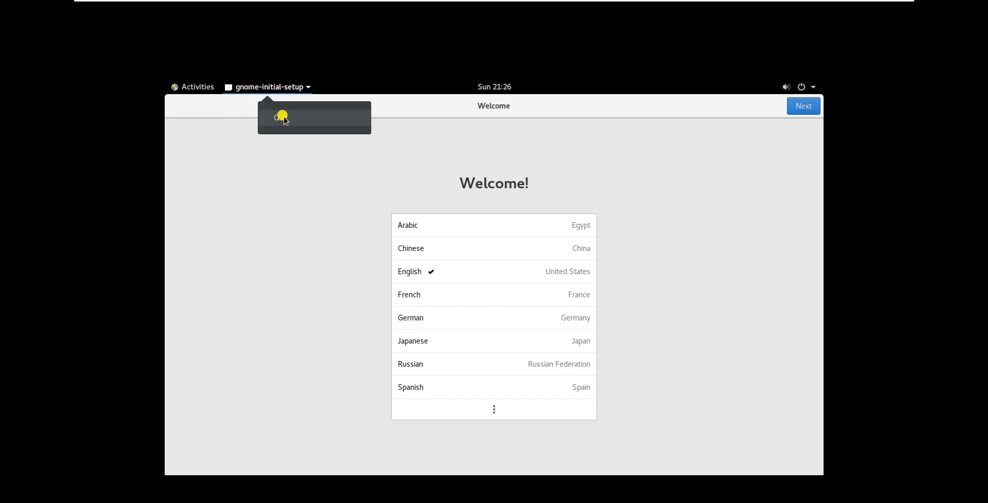
{"action": "left_click", "coordinate": [280, 116]}
{"action": "mouse_move", "coordinate": [513, 4]}
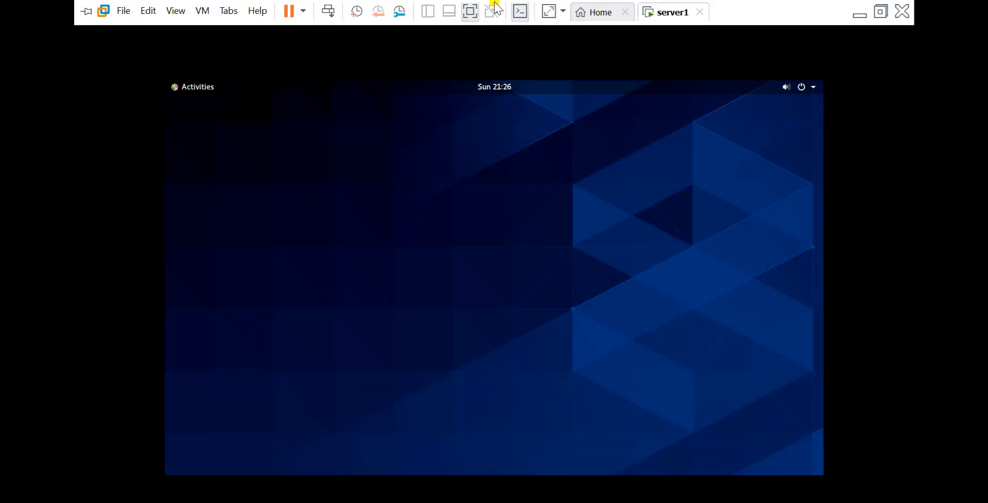
{"action": "left_click", "coordinate": [472, 16]}
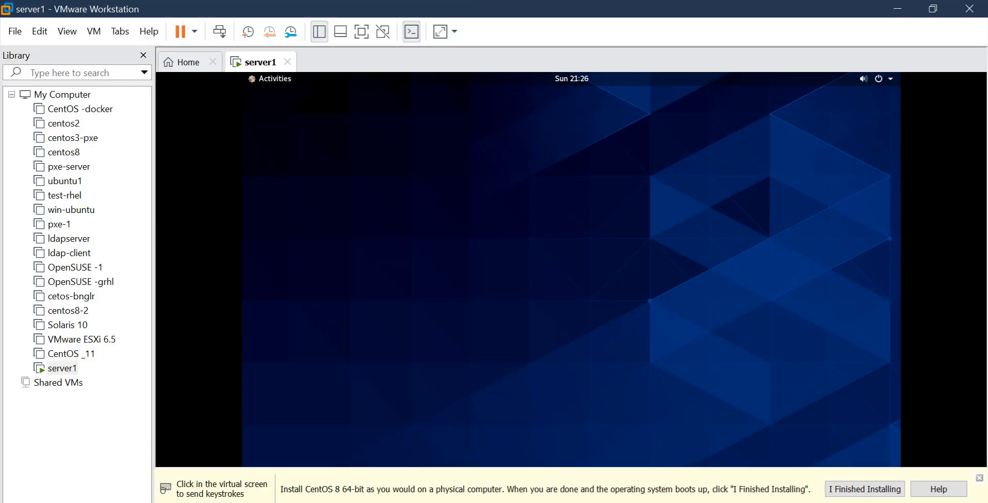